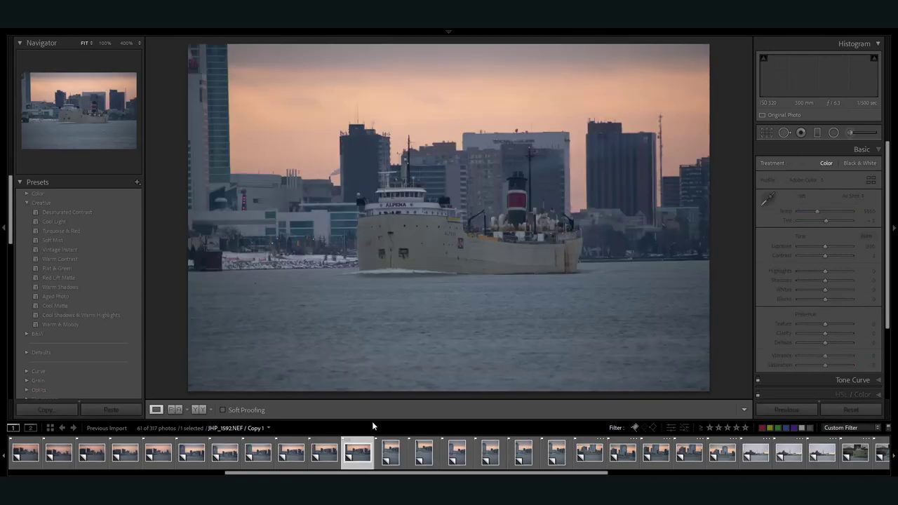
Sharpen the ship photo with an Amount of 83 and raise Masking to limit the sharpening to edges
click(860, 210)
alt+click(806, 346)
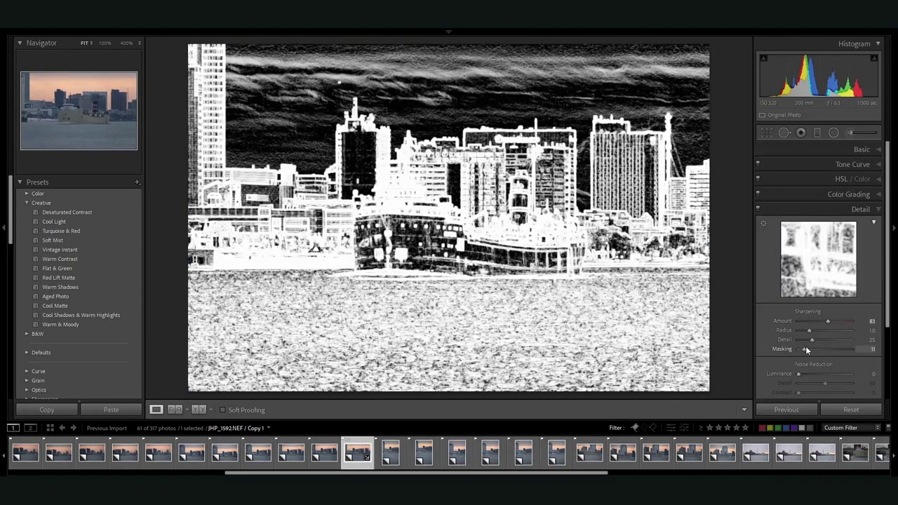
key(ctrl+1)
Add a radial filter around the ship, enlarge the ellipse vertically and raise its exposure to 0.91
click(833, 134)
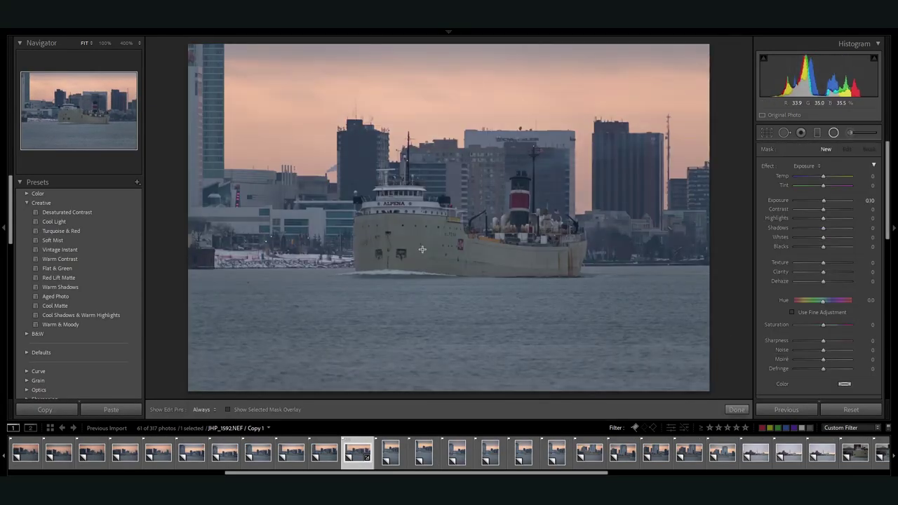
mouse_move(428, 235)
mouse_down()
mouse_move(505, 302)
mouse_move(601, 301)
mouse_up()
drag(460, 171, 459, 126)
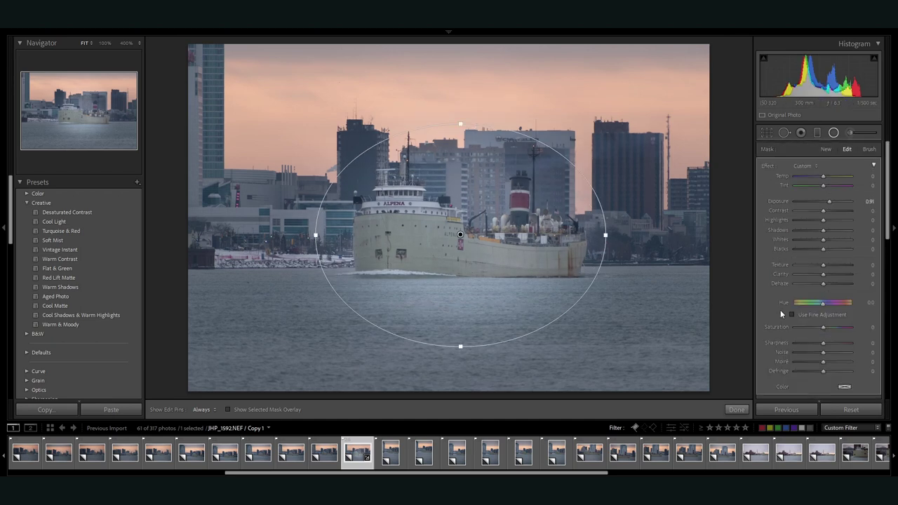
Erase the radial mask from the water, sky and buildings around the ship using a brush with feather 100 and flow 80
key(shift+t)
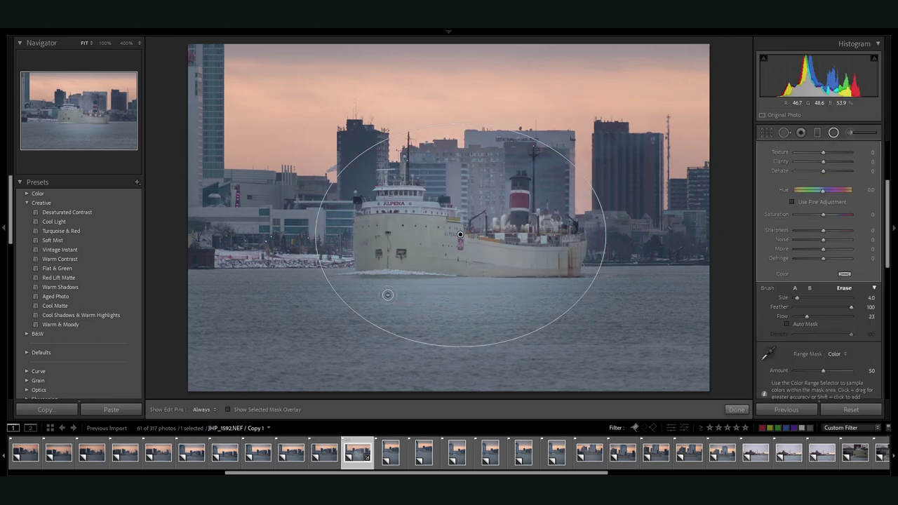
key(o)
key(ctrl+equal)
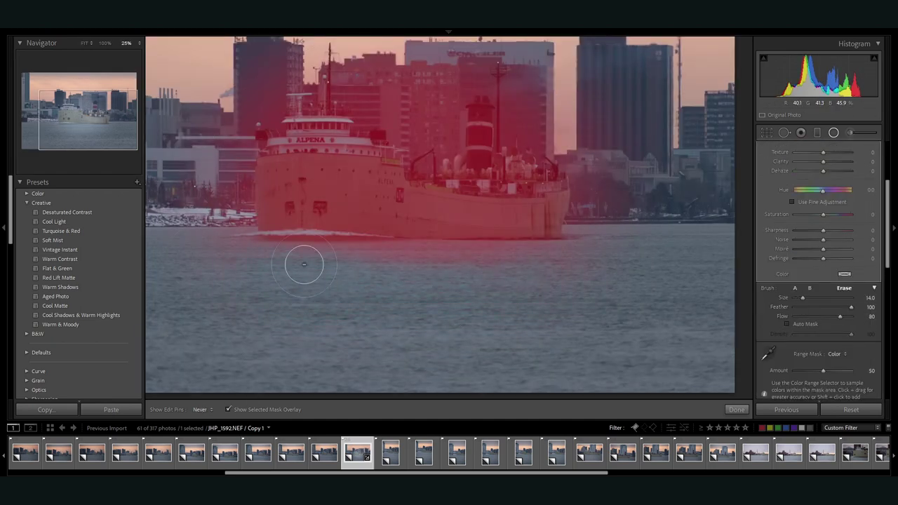
key(h)
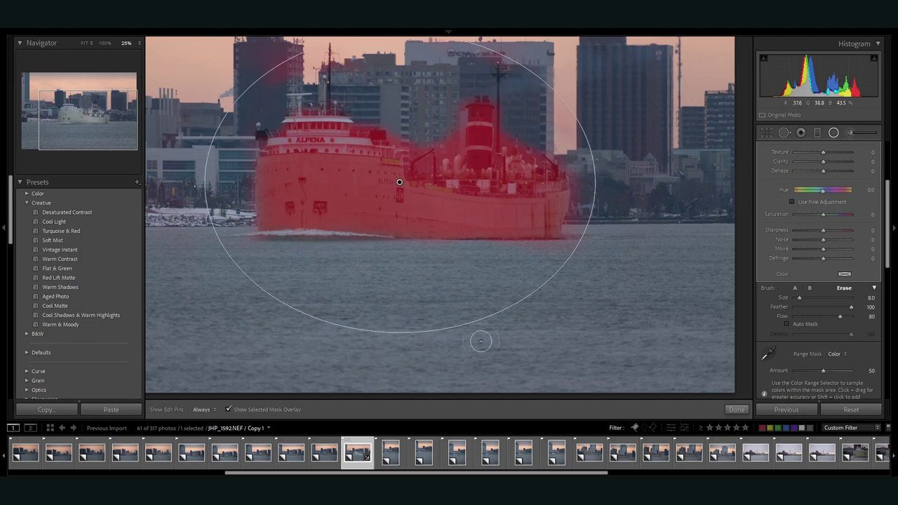
click(229, 409)
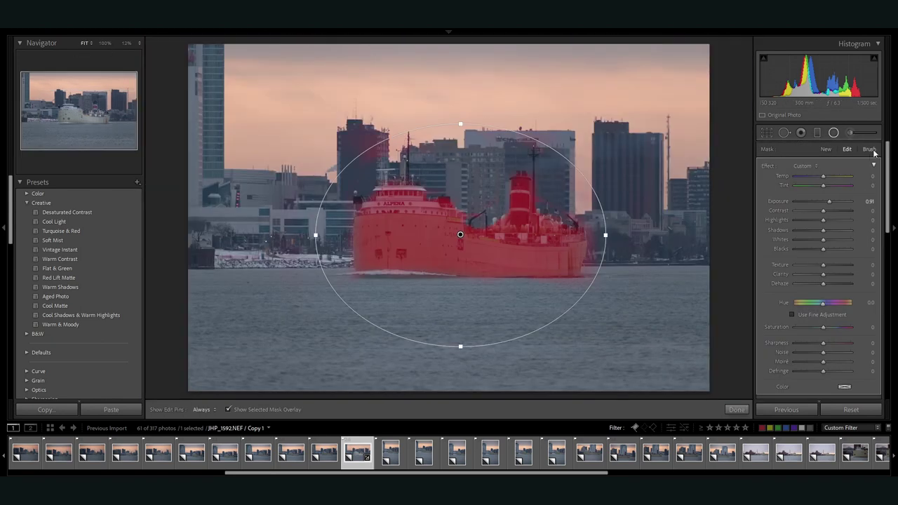
click(870, 150)
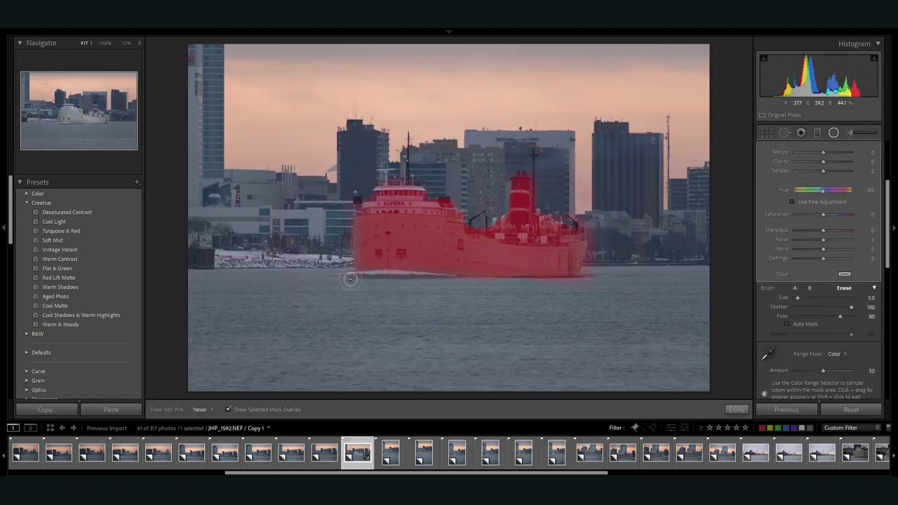
Reduce the ship's radial filter exposure to about 0.57 with the mask overlay hidden, and finish the local adjustment
key(o)
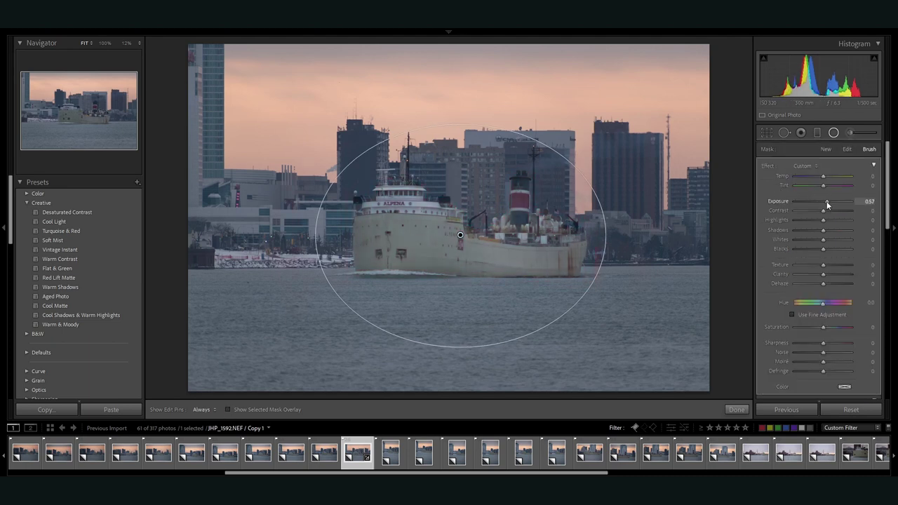
key(shift+m)
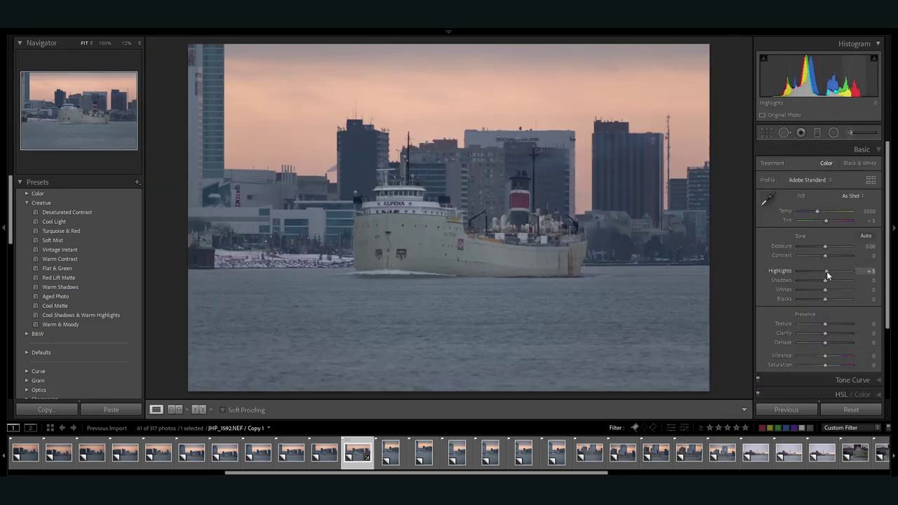
Set Exposure +0.18, Highlights -72, Shadows +28, Whites +46 and Blacks -30, and sync the edits to the six following photos
drag(826, 271, 805, 271)
key(t)
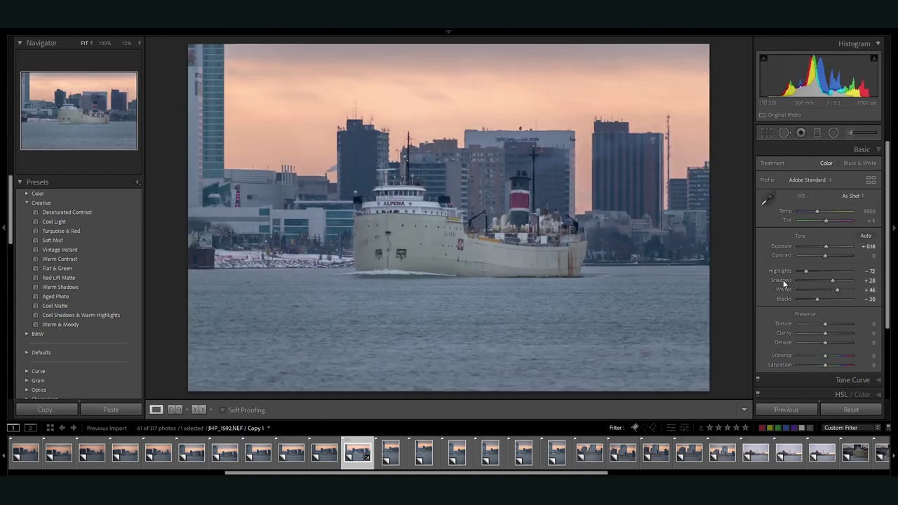
shift+click(555, 452)
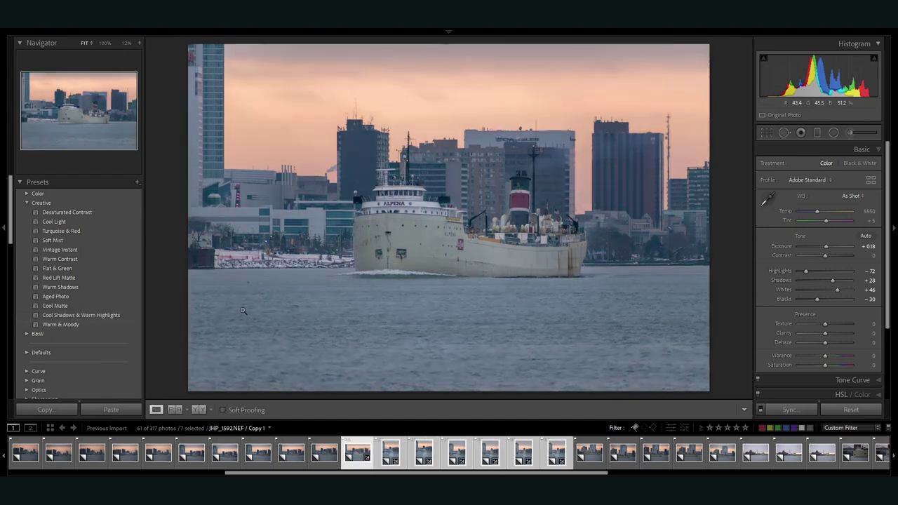
Set white balance to Temp 5947, Tint -3, and calibrate Green Primary saturation +26, Blue Primary hue -8 and saturation +30
double_click(801, 196)
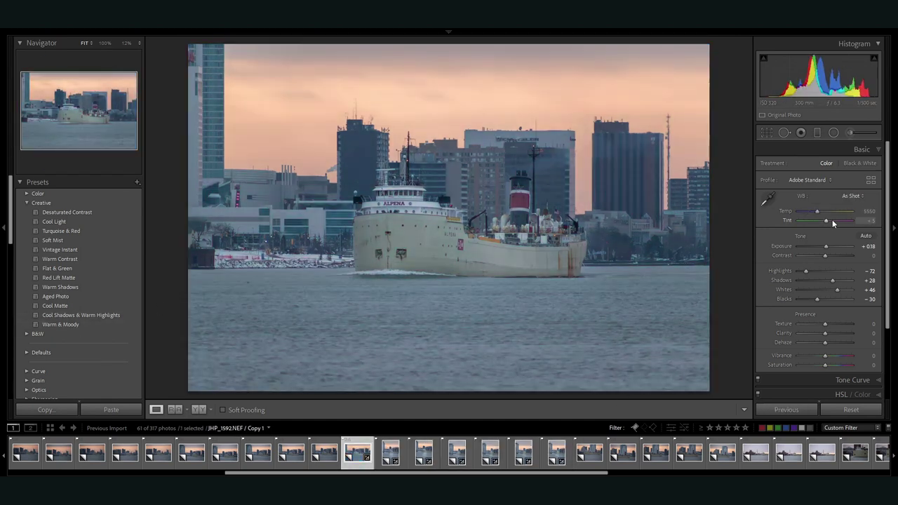
scroll(834, 388, down, 10)
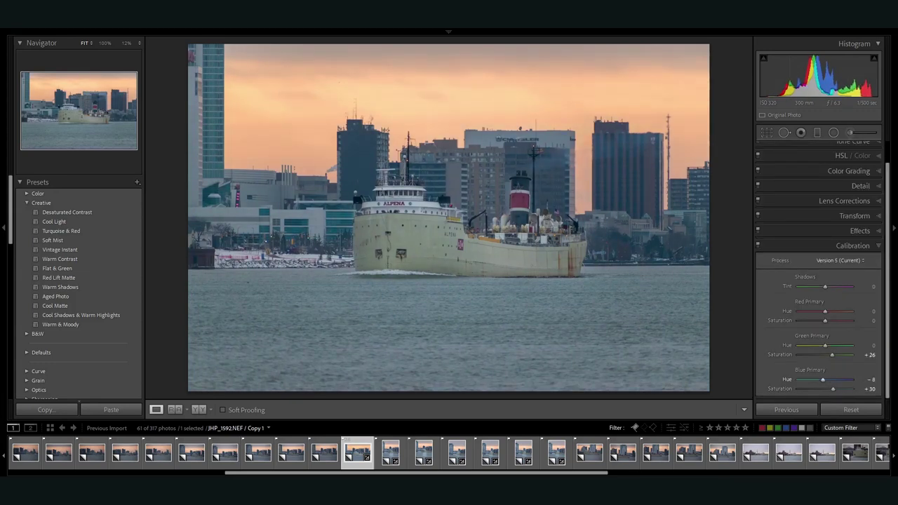
Set Texture to +4 and Clarity to +5, and lift the tone curve's black point to an output of 24
scroll(817, 270, up, 10)
scroll(826, 315, down, 1)
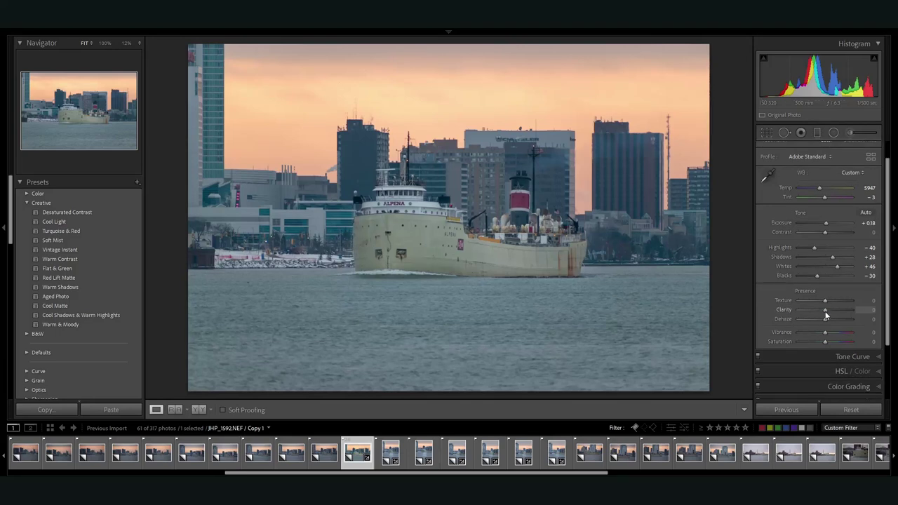
key(ctrl+2)
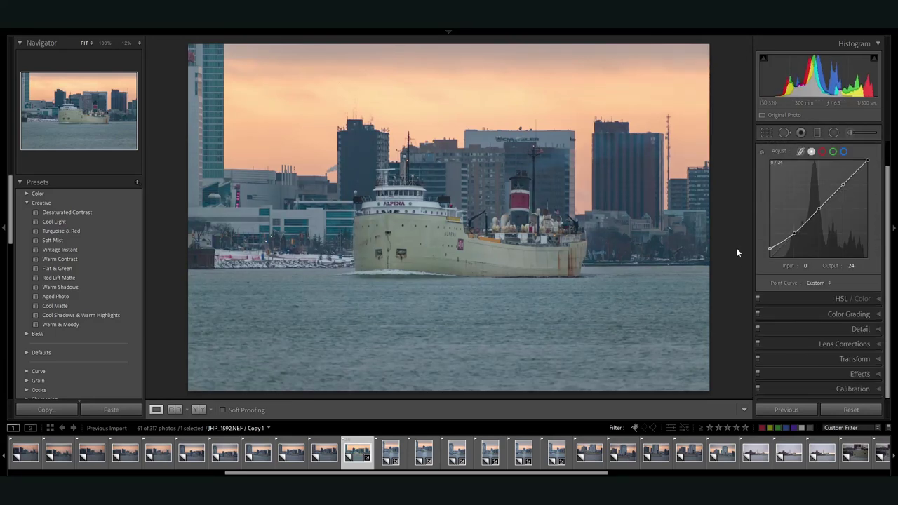
Shift the Aqua hue to +4 and Blue to +13, and set saturation to Orange -14, Yellow -6 and Blue +10
key(ctrl+alt+shift+s)
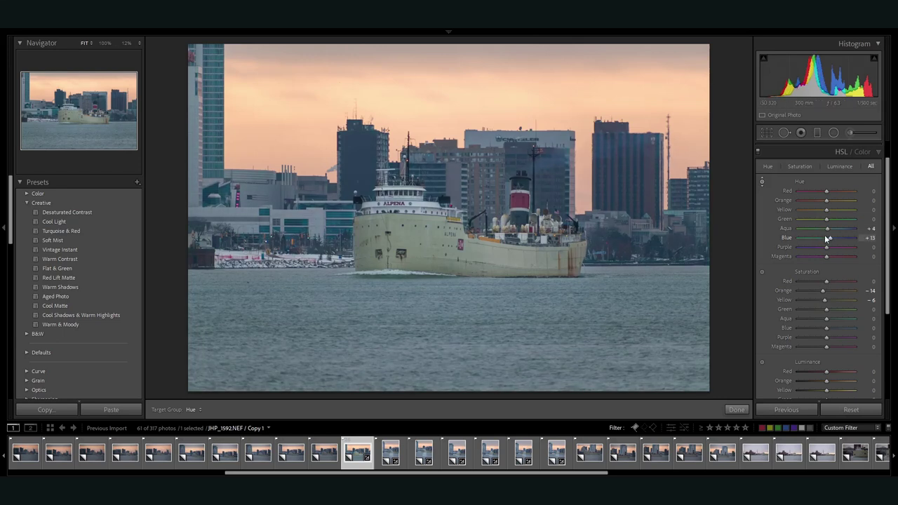
mouse_move(827, 328)
mouse_down()
mouse_move(866, 334)
mouse_move(828, 329)
mouse_up()
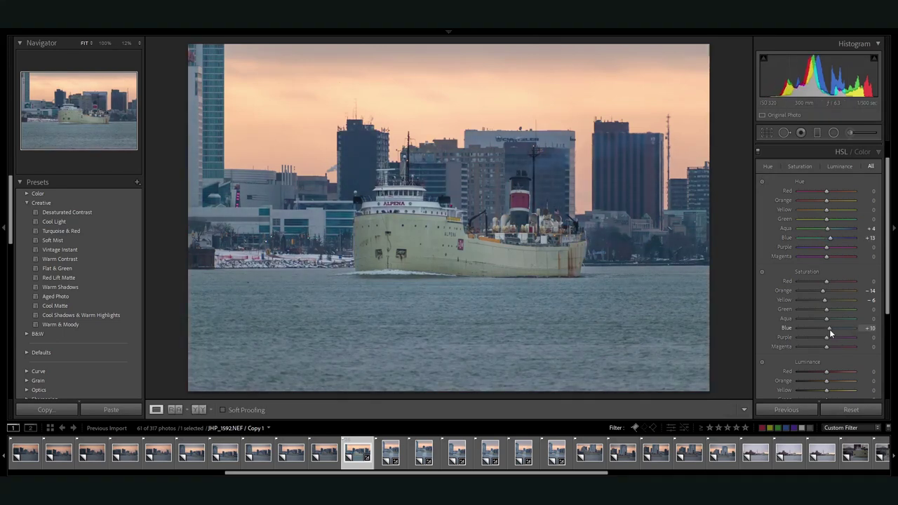
Fine-tune the white balance to Temp 5797 and Tint +1, and crop the photo tighter around the ship
key(ctrl+1)
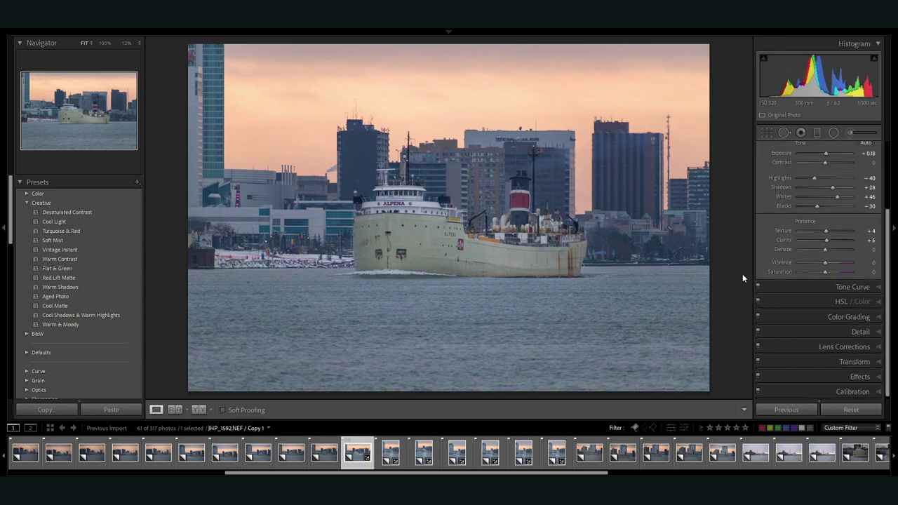
key(ctrl+z)
key(ctrl+z)
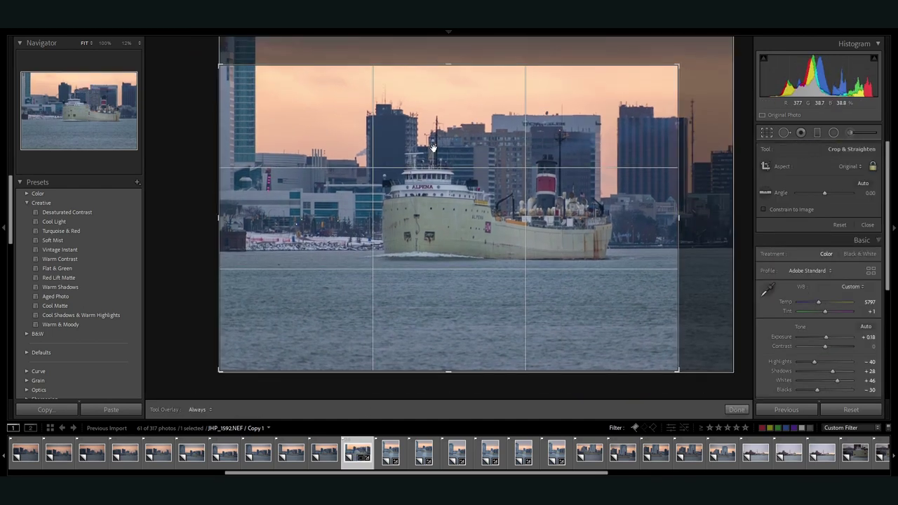
click(765, 138)
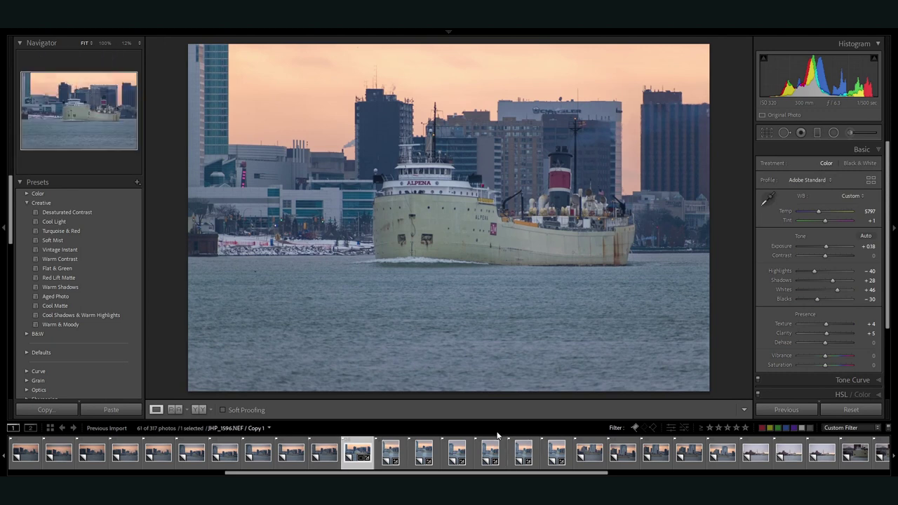
Go back through the filmstrip to the first photo of the series, JHP_1490
click(290, 453)
click(421, 463)
scroll(421, 466, left, 5)
click(522, 453)
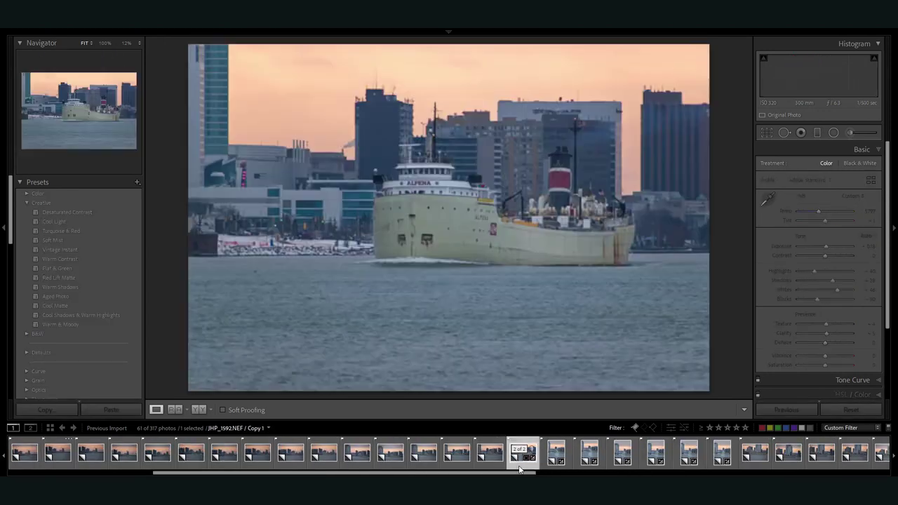
scroll(849, 305, down, 10)
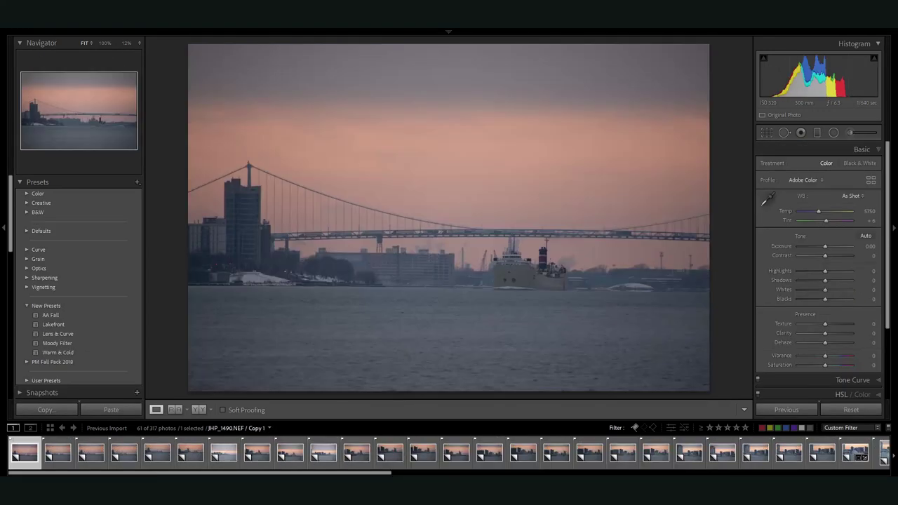
Crop the first three bridge photos of the series, starting with JHP_1490, and advance to JHP_1515
key(Right)
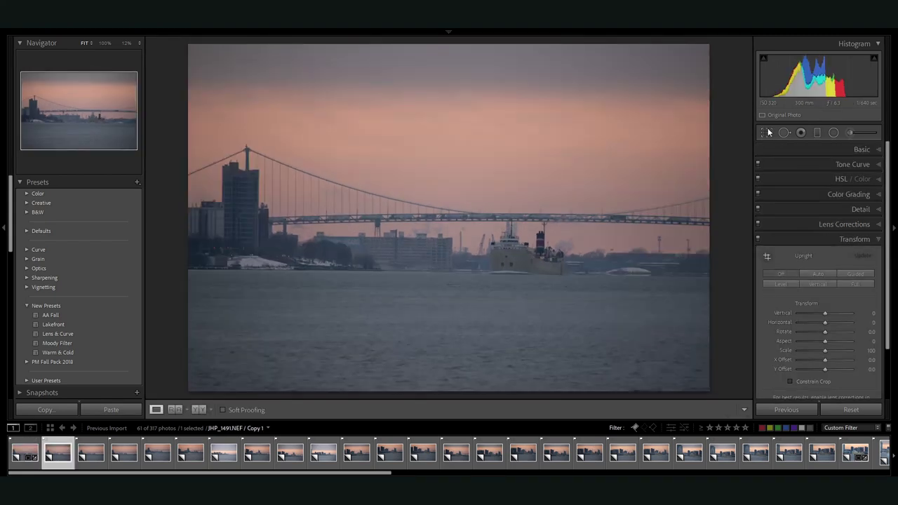
key(Right)
key(Right)
key(Right)
key(Right)
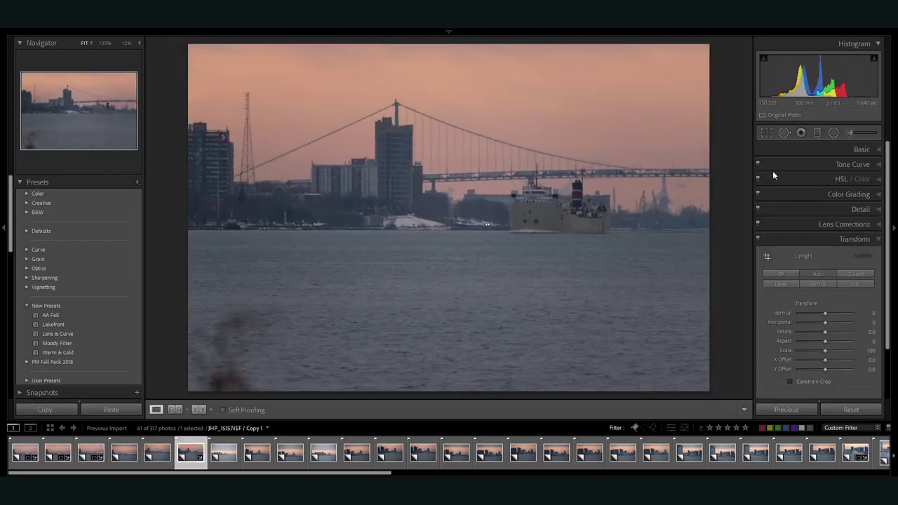
Crop JHP_1515 and JHP_1529, tightening the frame around the ship and skyline
key(Right)
key(Right)
click(837, 240)
click(836, 241)
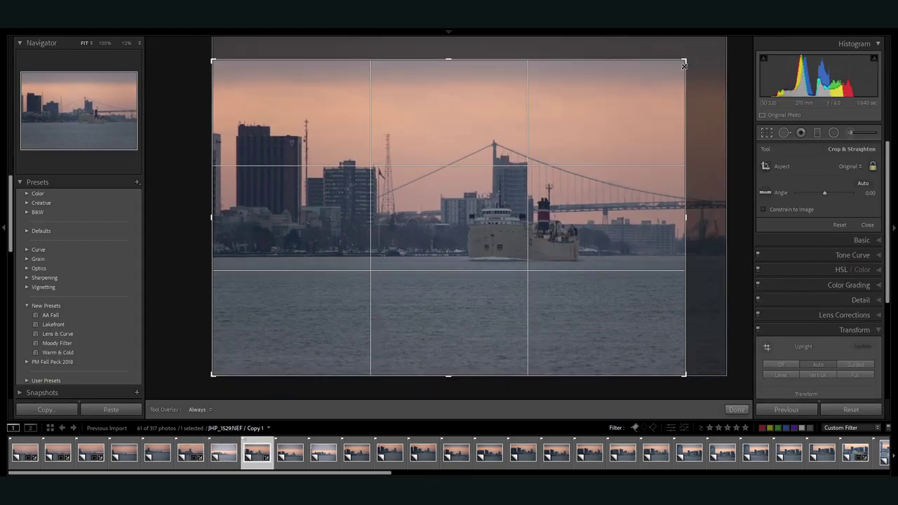
Crop JHP_1545 around the ship and move on to JHP_1549
key(Right)
key(Right)
key(Right)
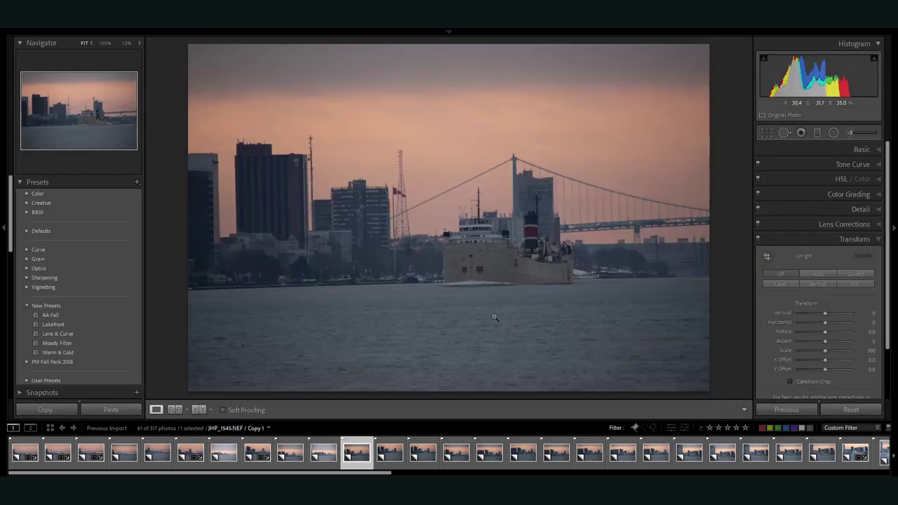
key(Right)
key(Right)
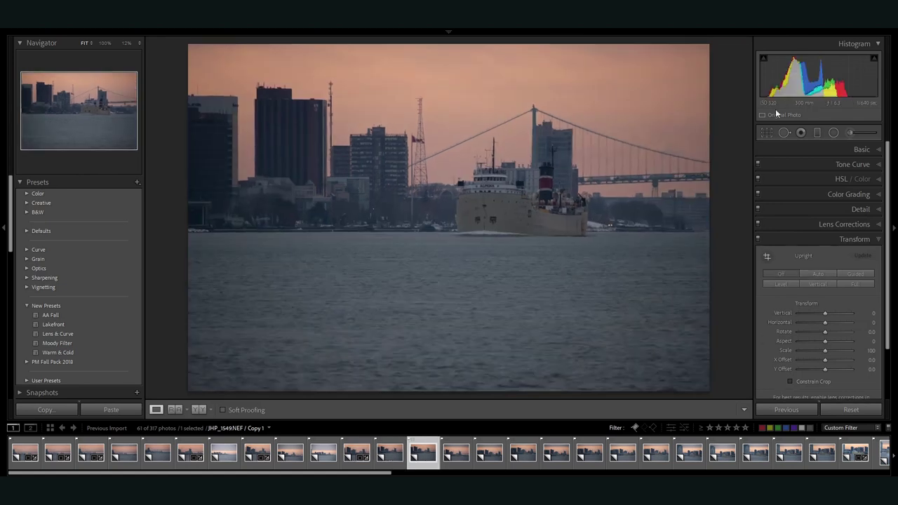
Crop JHP_1549 and advance through the series to JHP_1557
click(828, 240)
key(Right)
key(Right)
key(Right)
key(Right)
key(Right)
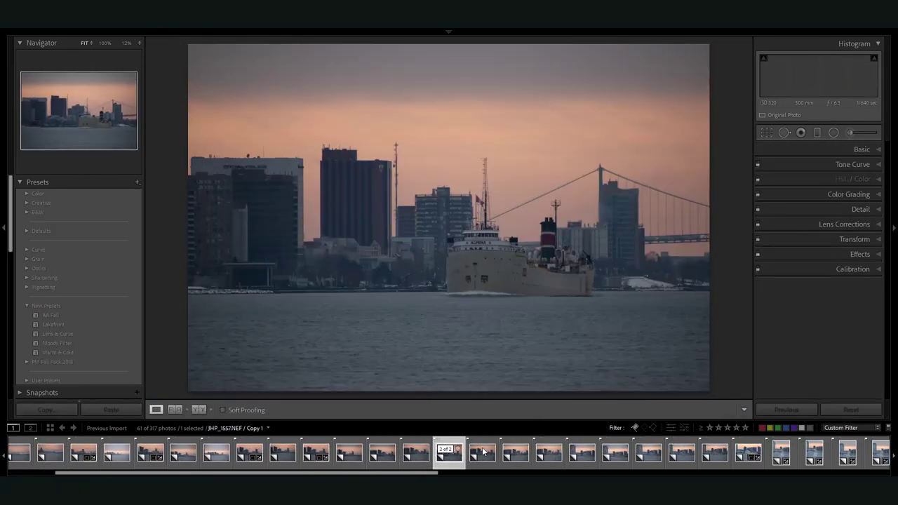
Crop JHP_1557 and the photo next to it tighter around the ship
click(844, 241)
key(Right)
key(Right)
key(Right)
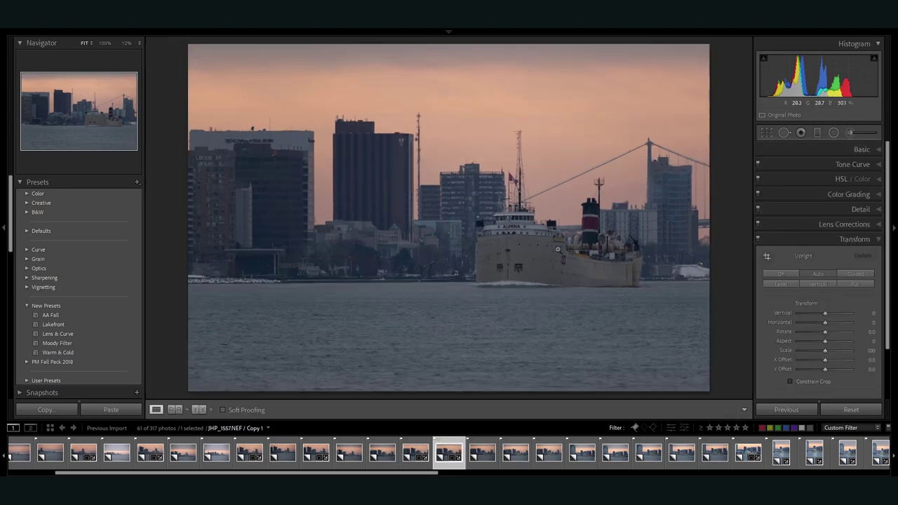
click(814, 240)
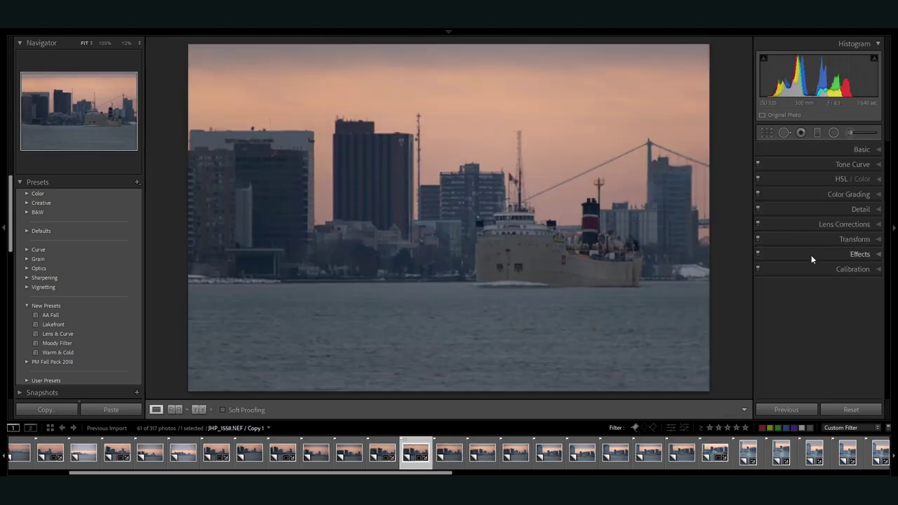
Advance to JHP_1577, crop it around the ship and skyline, and move to the following photo
key(Right)
key(Right)
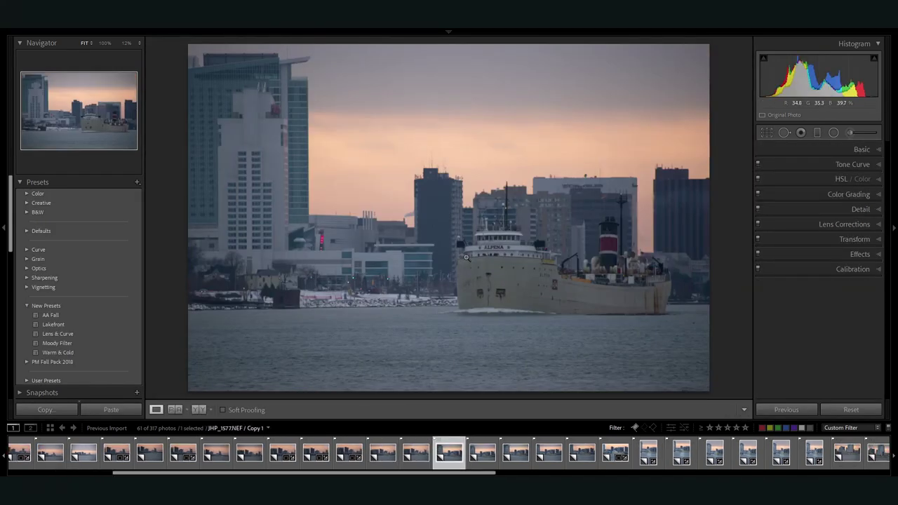
click(846, 240)
key(Right)
key(Right)
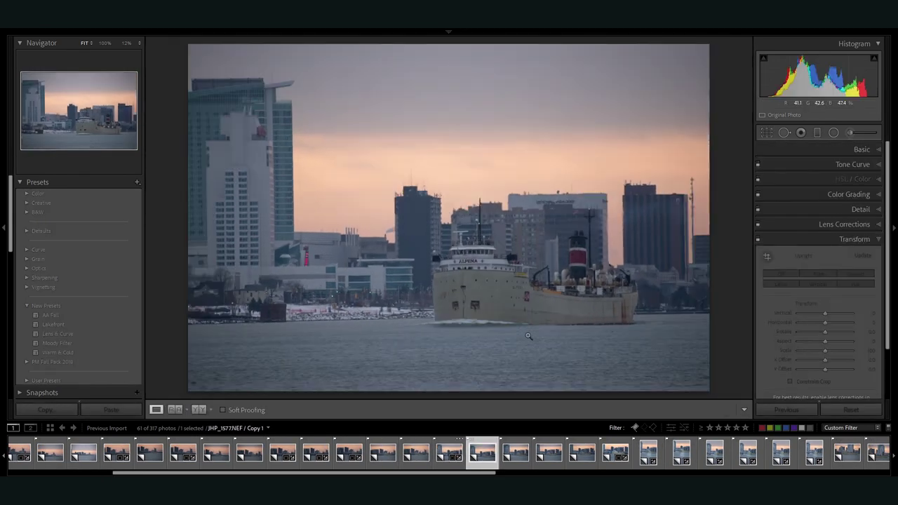
Crop JHP_1579 tighter around the ship and the skyline behind it
click(767, 132)
drag(206, 64, 217, 62)
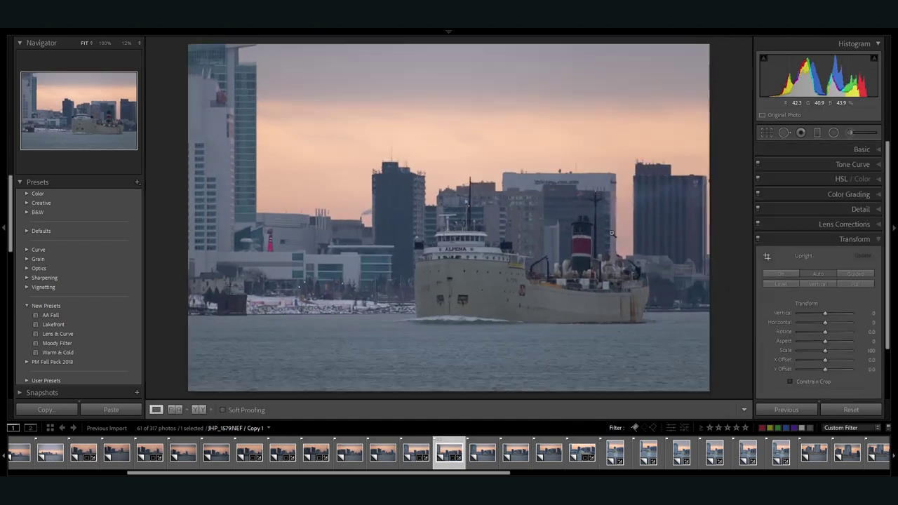
key(o)
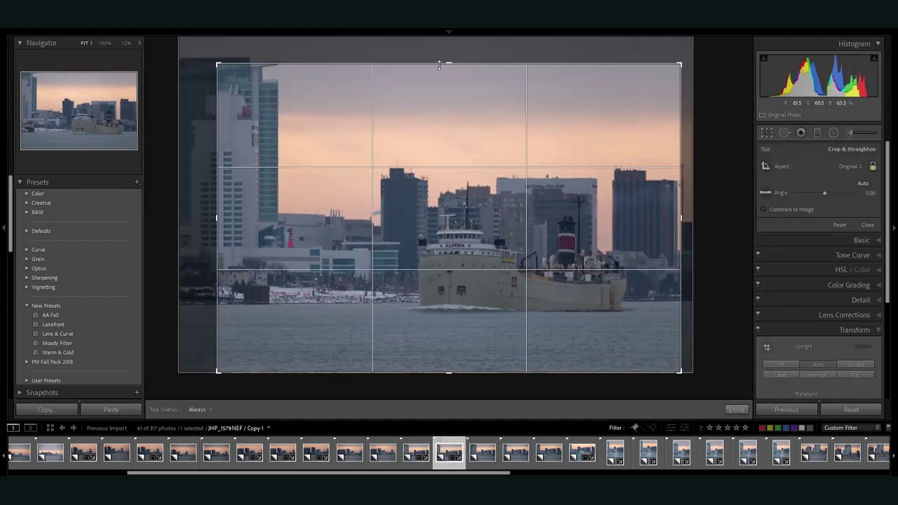
key(Return)
Advance to the vertical photo JHP_1593 and crop it tighter around the ship
key(Right)
key(Right)
key(Right)
key(Right)
key(Right)
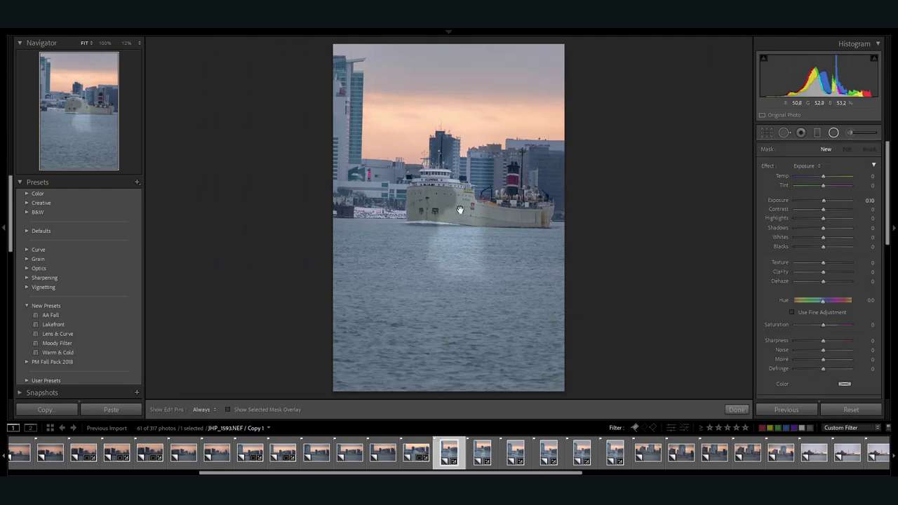
click(765, 133)
key(ctrl+alt+r)
key(Return)
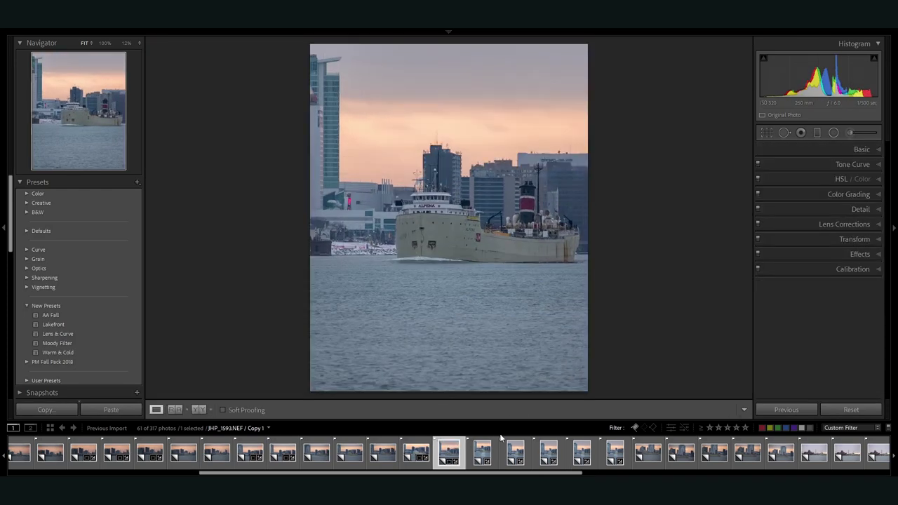
Look through the vertical frames that follow and return to JHP_1593
key(shift+Right)
key(shift+Right)
key(shift+Right)
key(shift+Right)
key(shift+Right)
key(Left)
key(Right)
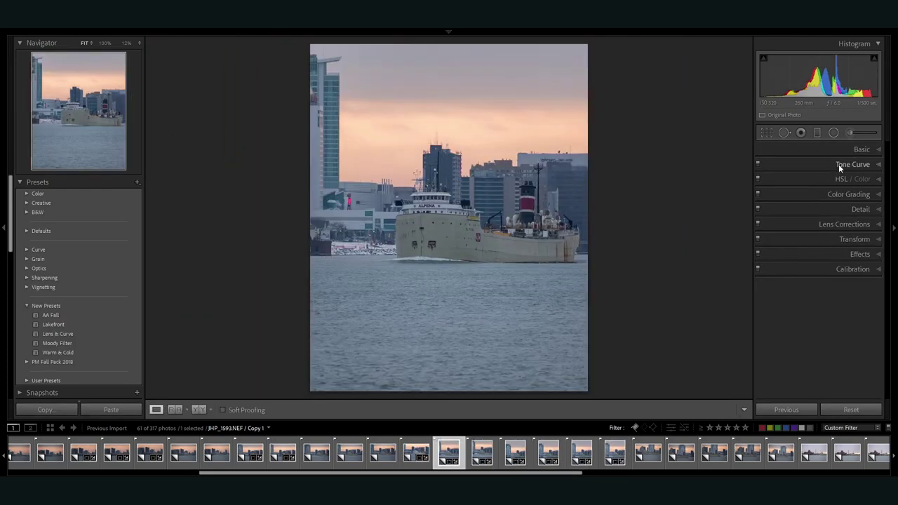
Try darkening the Shadows region of the tone curve to -13 and undo it
click(840, 166)
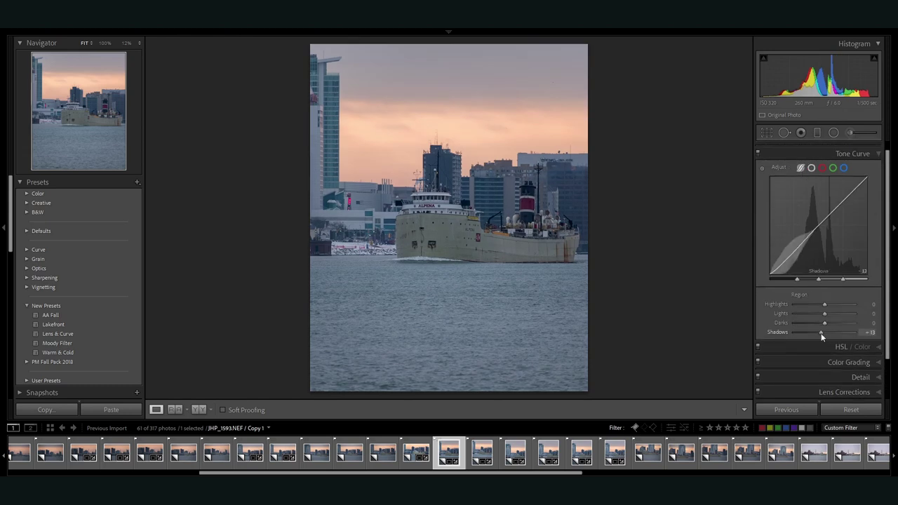
key(ctrl+z)
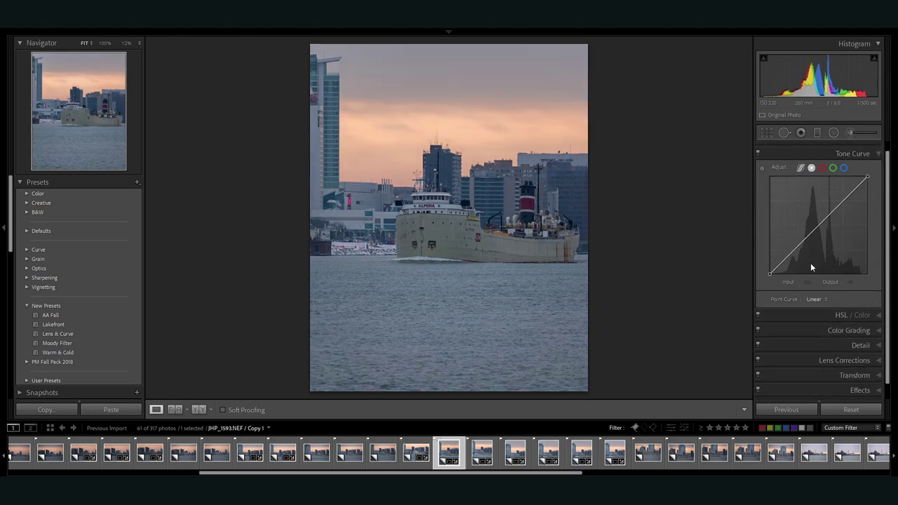
Add a post-crop vignette with Amount -7, Midpoint 63 and Roundness +67
click(853, 346)
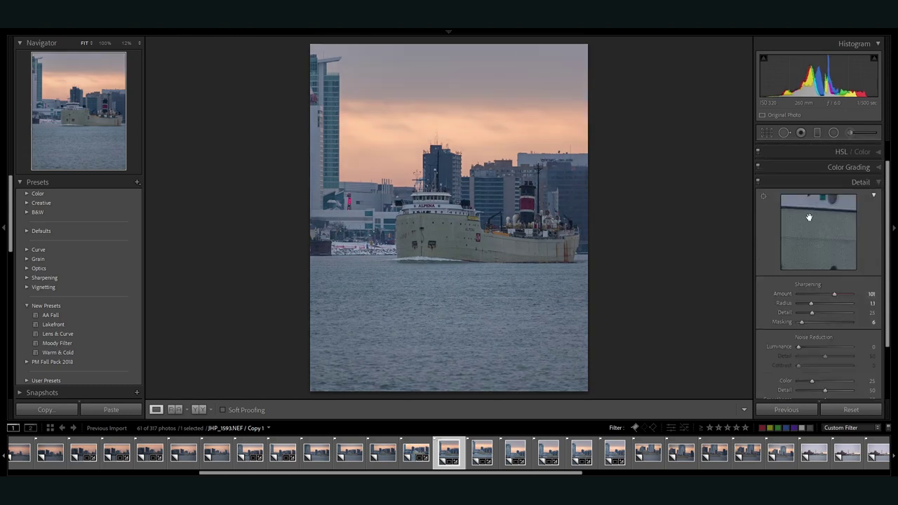
click(856, 254)
click(839, 252)
click(835, 251)
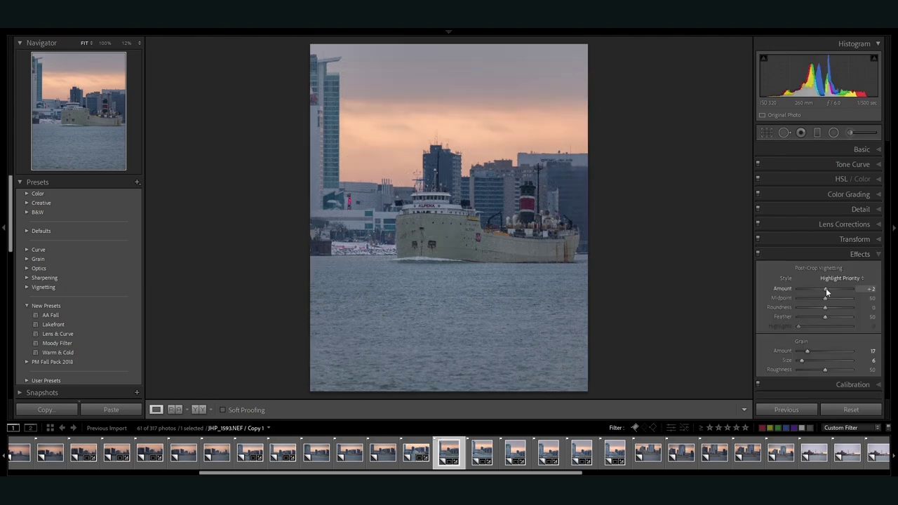
drag(826, 288, 846, 312)
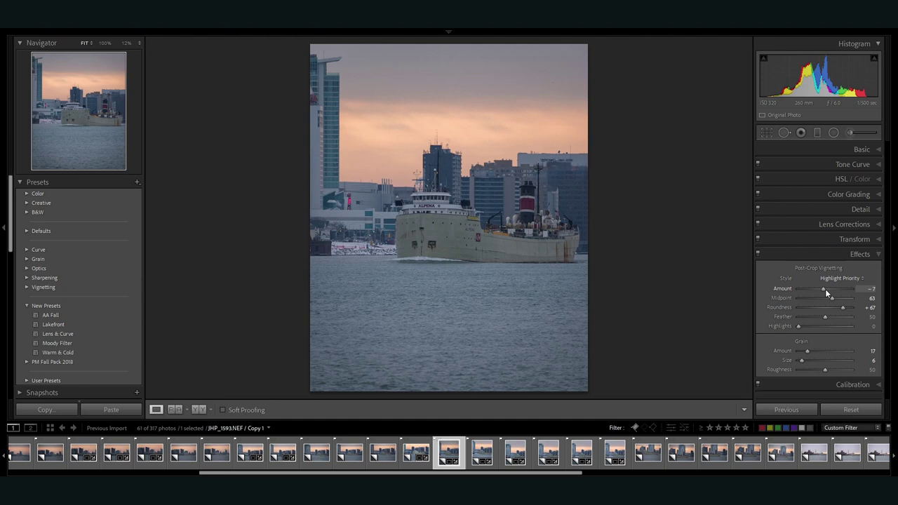
Adjust the crop slightly and place an inverted radial filter around the ship, limited to the hull colors by a Color range mask with Amount 35
key(m)
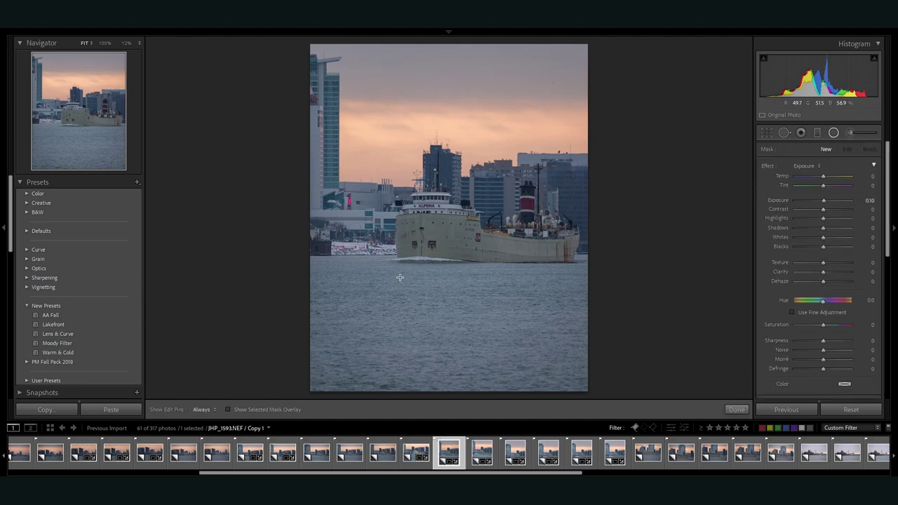
key(r)
key(r)
key(shift+m)
drag(485, 224, 585, 291)
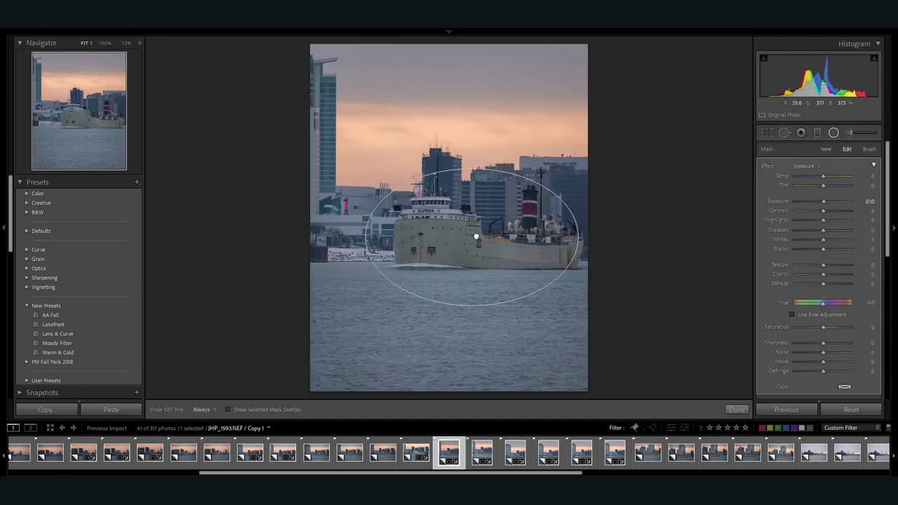
key(o)
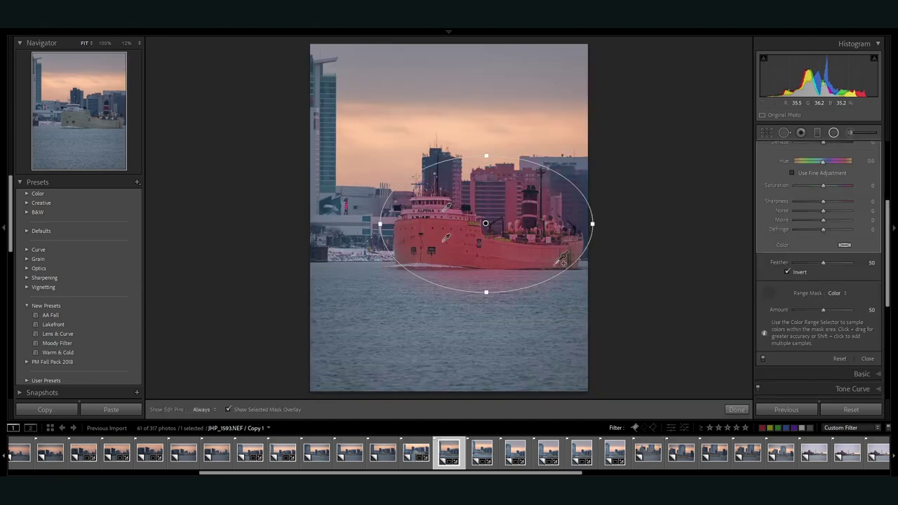
scroll(772, 187, down, 3)
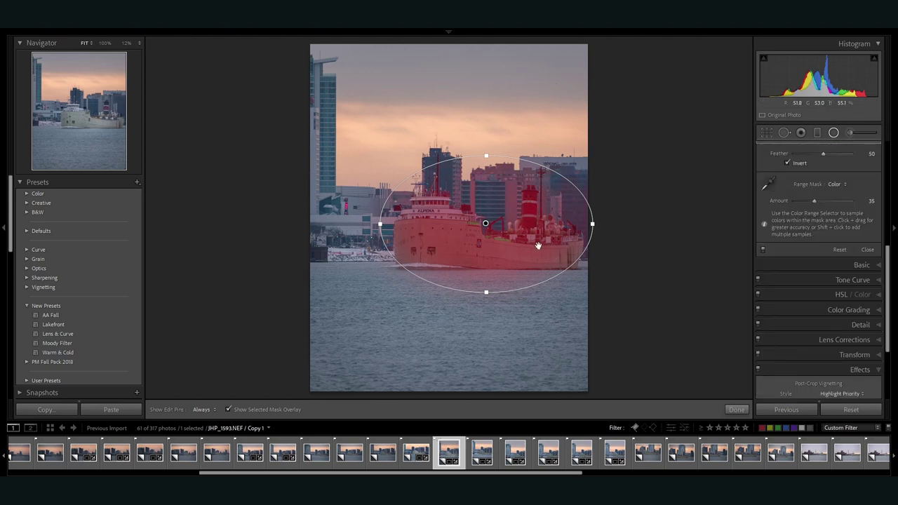
key(shift+m)
Set Whites to +56 and shift the water's hue to Blue -10 and Aqua -1
key(ctrl+1)
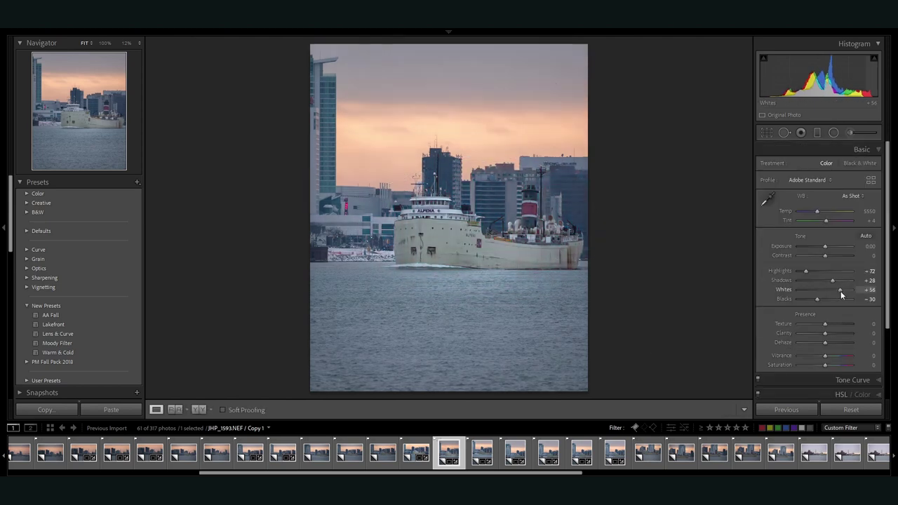
key(ctrl+3)
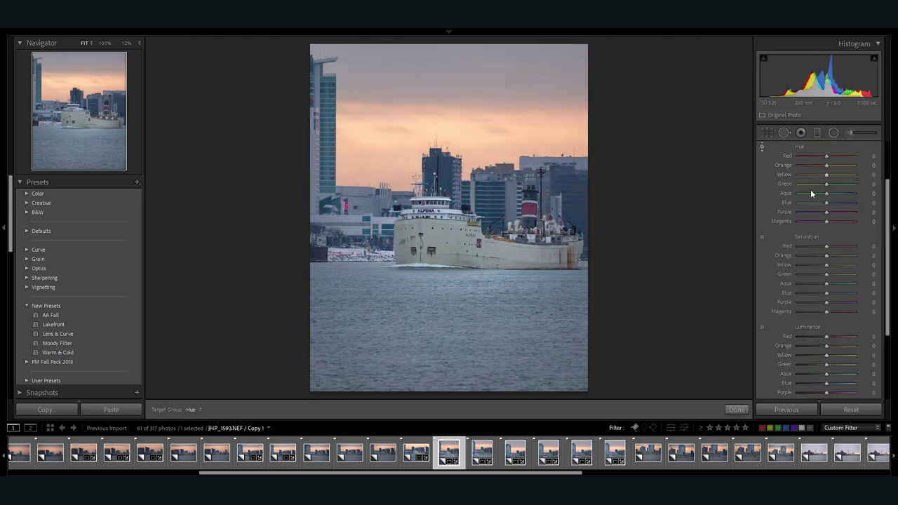
drag(449, 330, 449, 347)
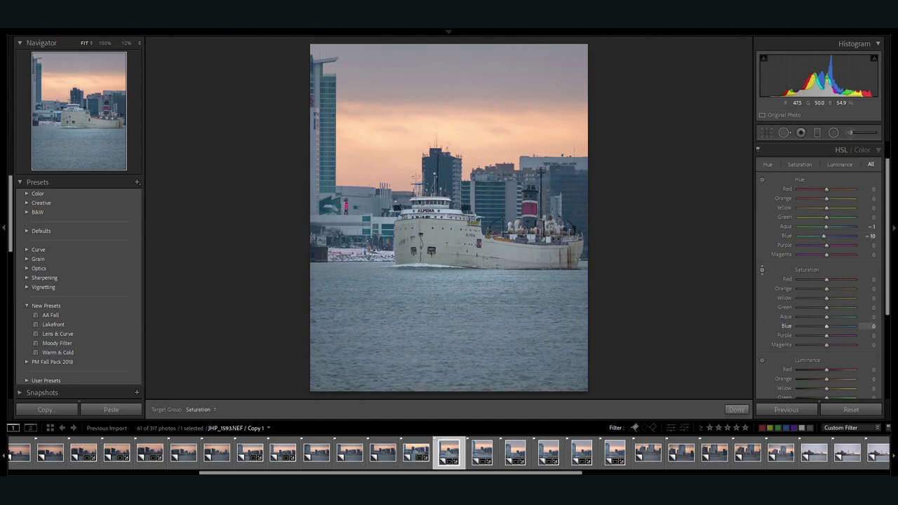
scroll(780, 313, down, 3)
drag(822, 290, 795, 317)
click(839, 391)
double_click(796, 317)
click(853, 245)
Reset the sharpening and set it to Amount 93, Radius 1.5, Detail 45 and Masking 3, checking the ship at 100%
key(z)
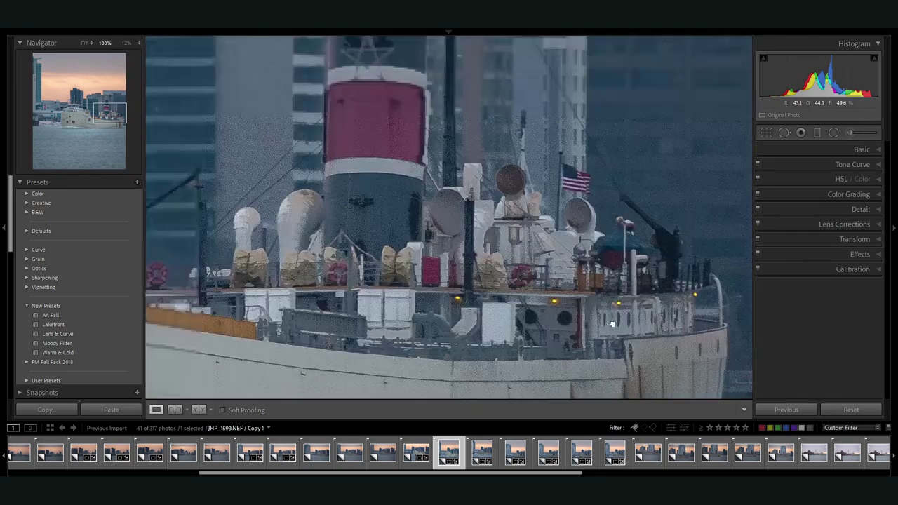
click(842, 209)
double_click(807, 310)
click(554, 252)
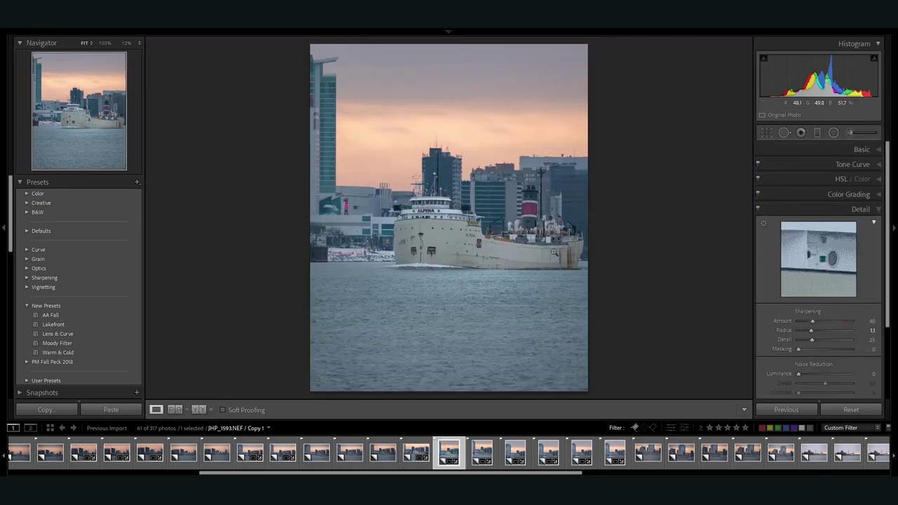
drag(825, 321, 832, 321)
drag(811, 330, 822, 340)
drag(798, 348, 800, 349)
click(554, 252)
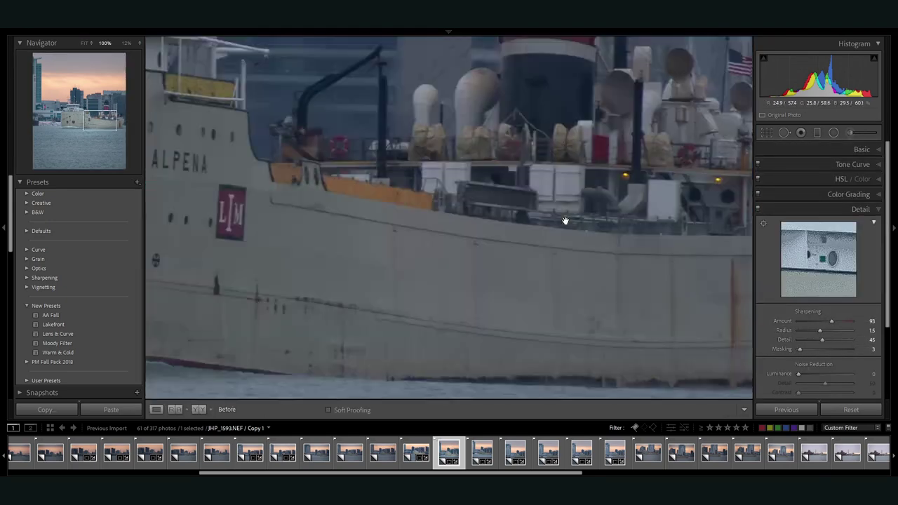
Compare the ship's details before and after, and return sharpening Radius to 1.0, Detail to 25 and Masking to 0
click(565, 146)
key(z)
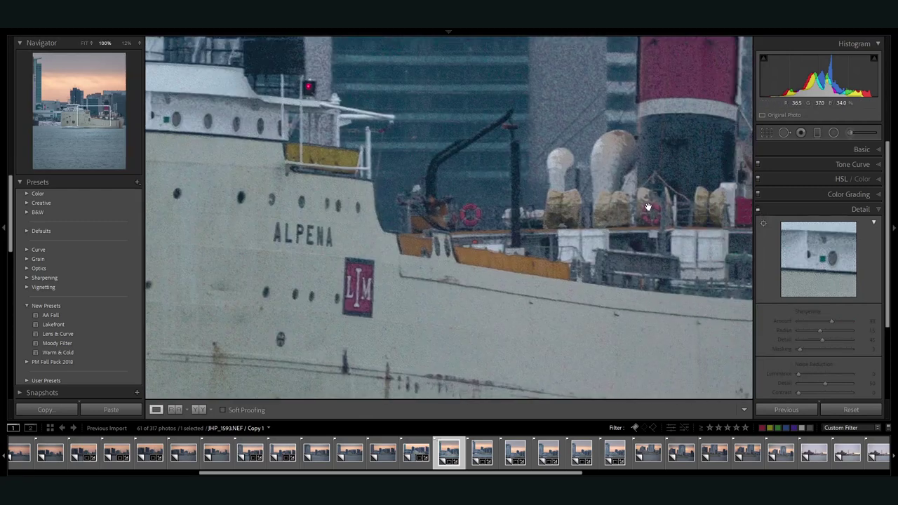
double_click(848, 334)
click(575, 276)
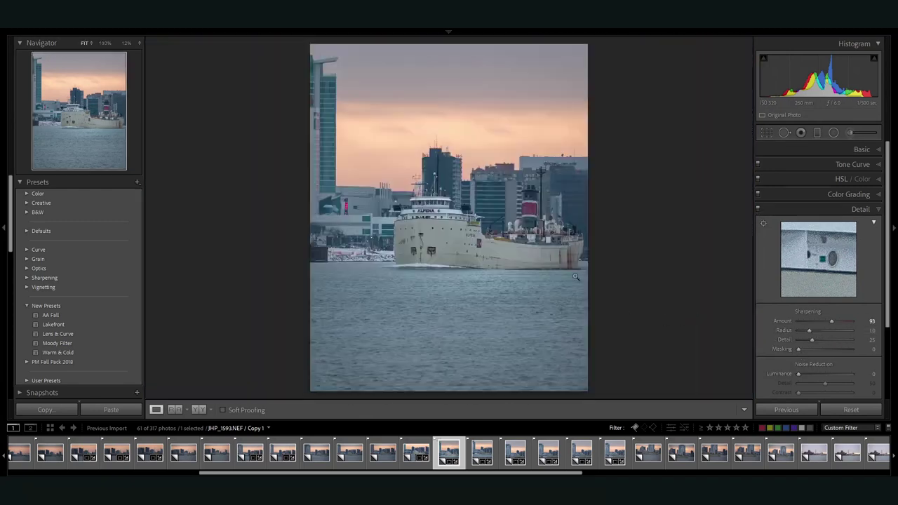
Place a midtone point at input 132, output 128 on the red tone curve and select the six vertical photos starting with JHP_1593
click(828, 164)
mouse_move(824, 232)
mouse_down()
mouse_move(832, 256)
mouse_move(820, 236)
mouse_up()
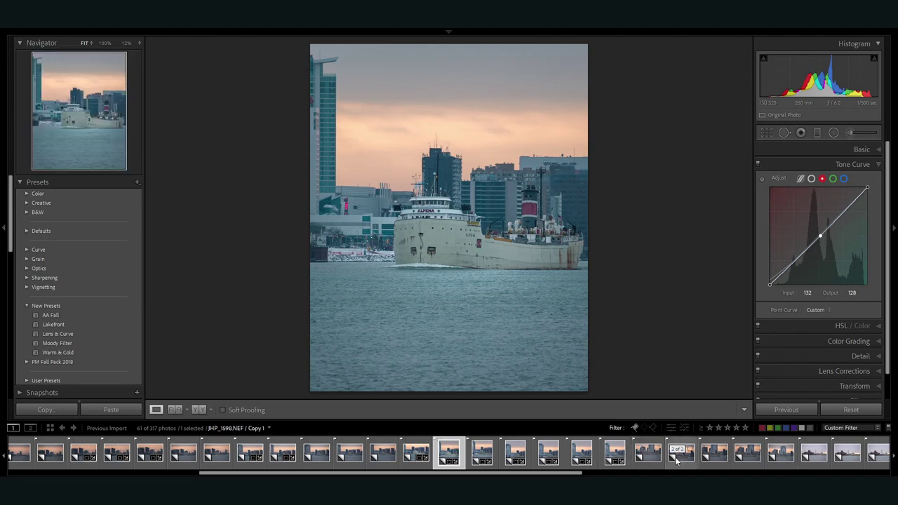
shift+click(614, 453)
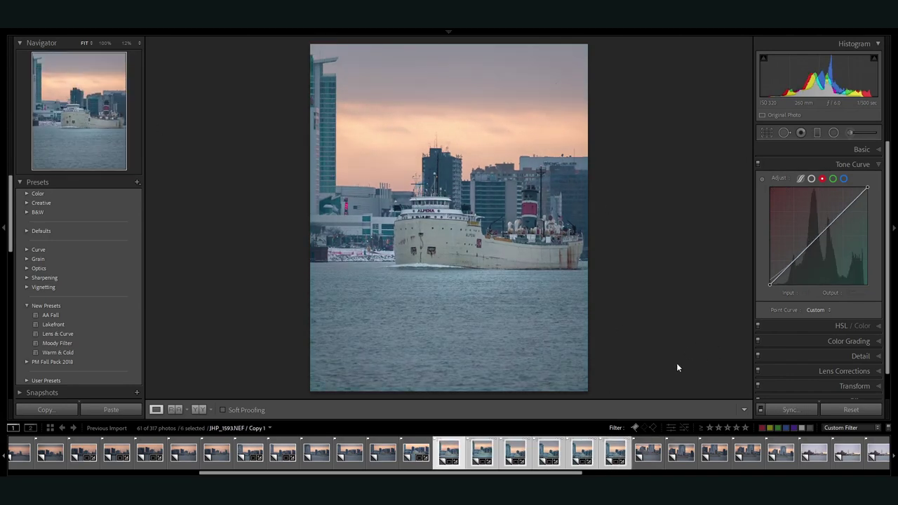
Move on to JHP_1602, scale its frame up around the ship, and raise the sharpening Amount to about 61
click(648, 453)
scroll(544, 460, down, 3)
key(Right)
key(Right)
click(835, 386)
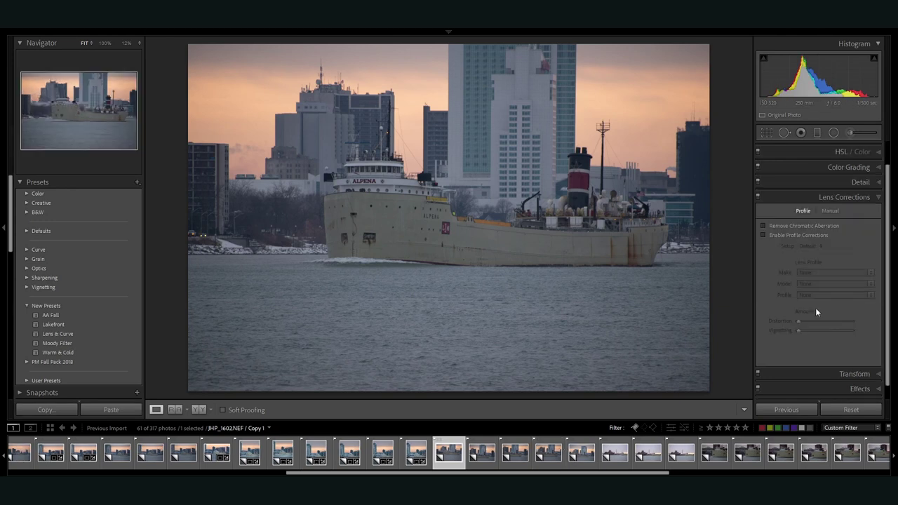
drag(825, 350, 837, 351)
click(860, 209)
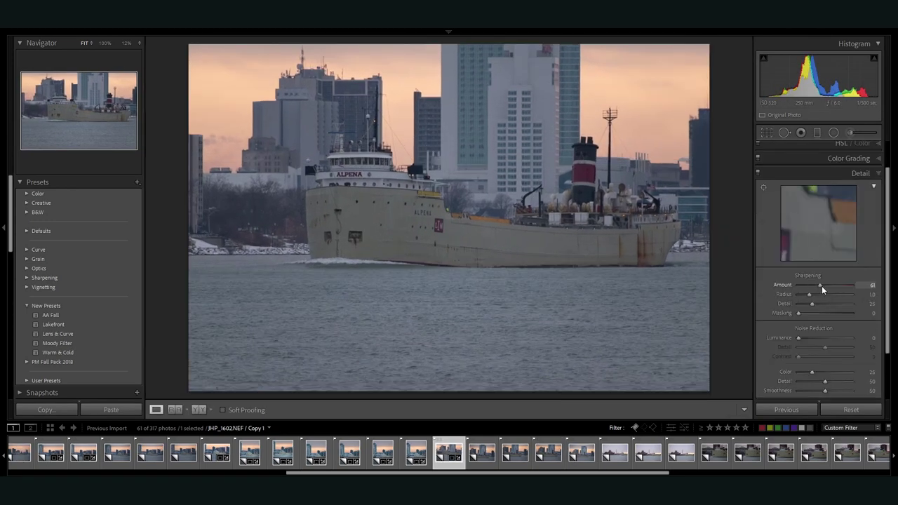
Browse ahead to JHP_1674 and step back through the close-up frames to JHP_1644
scroll(561, 453, down, 3)
click(605, 455)
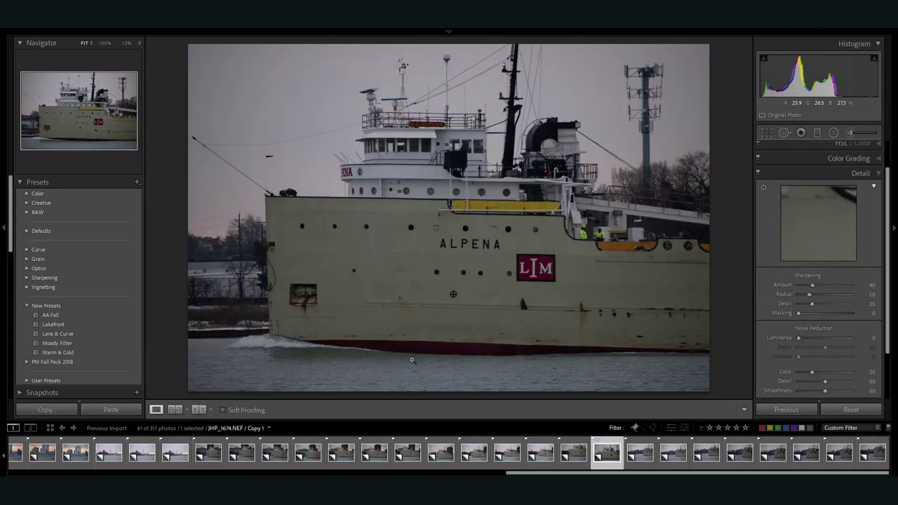
key(Left)
key(Left)
key(Left)
key(Left)
key(Left)
key(Left)
key(Left)
key(Left)
key(Left)
Set JHP_1644 to Exposure +0.44, Highlights -46, Shadows +63, Whites +39 and Blacks -18
scroll(823, 326, down, 2)
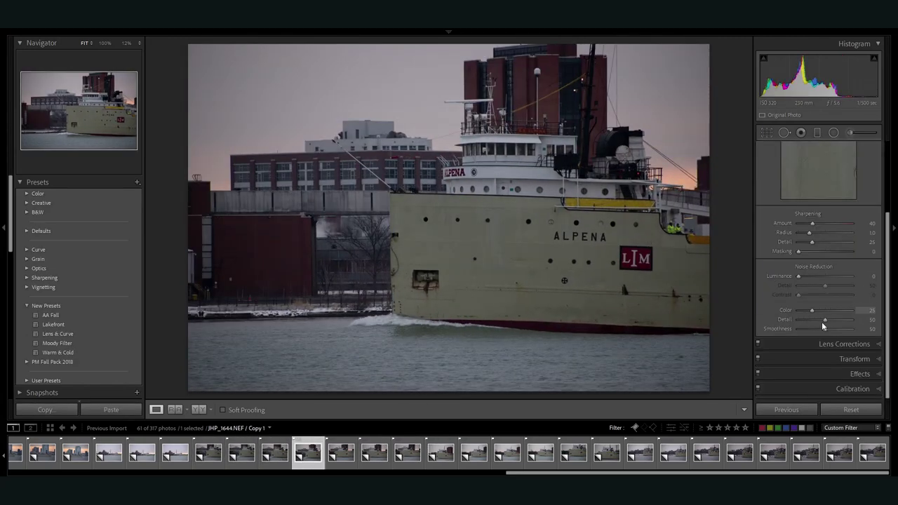
click(830, 343)
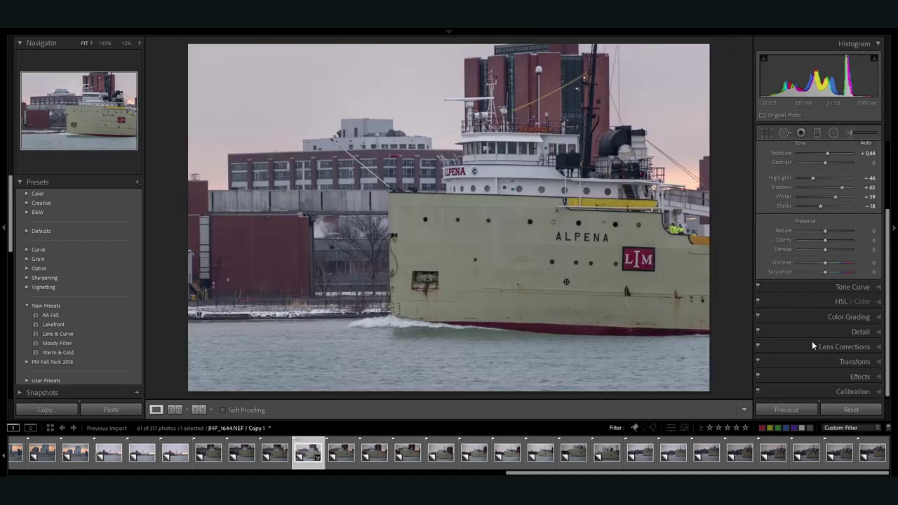
Set the sharpening Amount to 93 and add film grain with an Amount of about 41
key(ctrl+5)
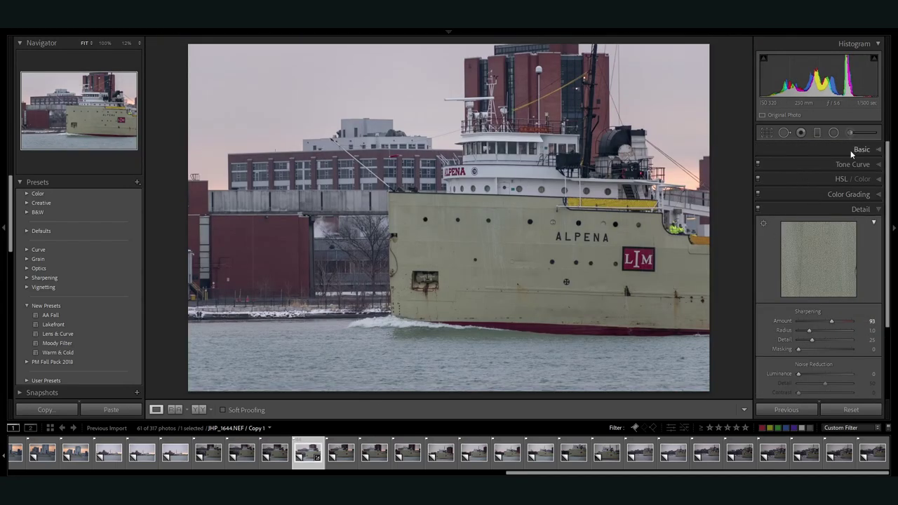
click(851, 150)
key(ctrl+8)
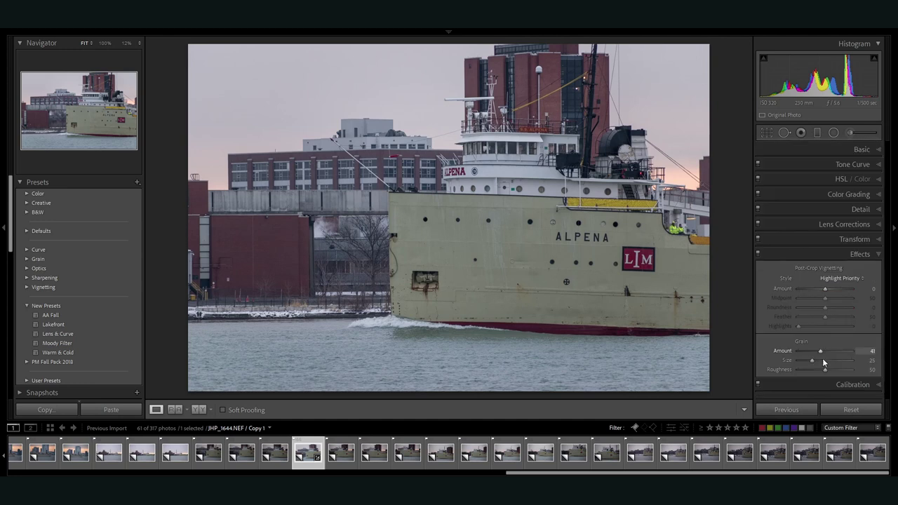
Shape the point curve with a raised black point, a pulled-in white point and the upper point at input 185, output 189
key(ctrl+2)
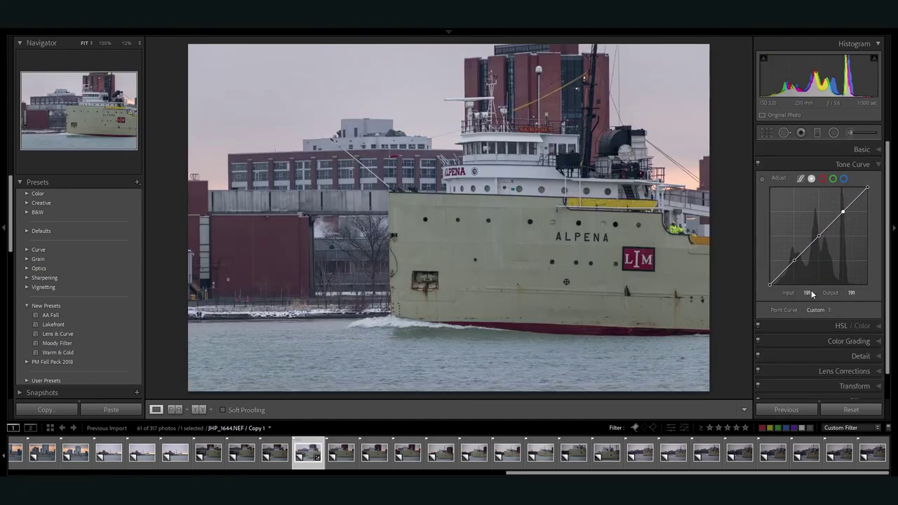
drag(770, 284, 746, 277)
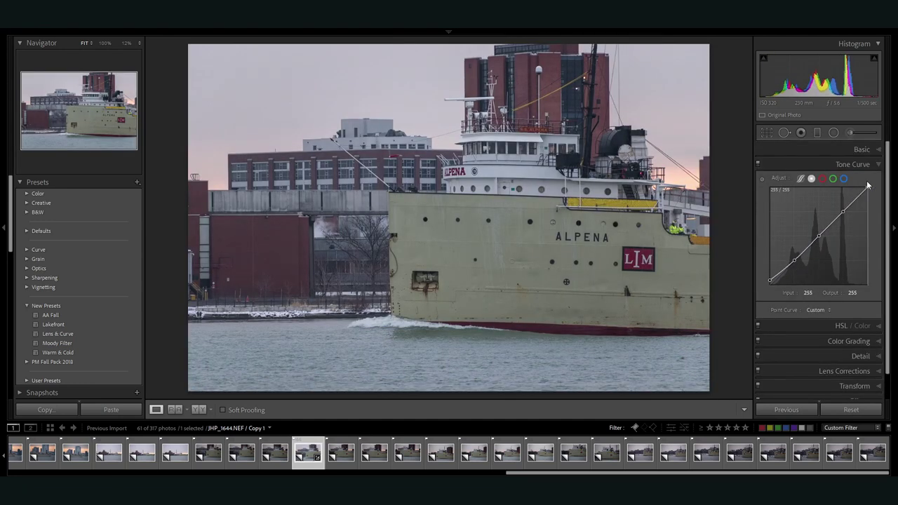
drag(820, 234, 821, 242)
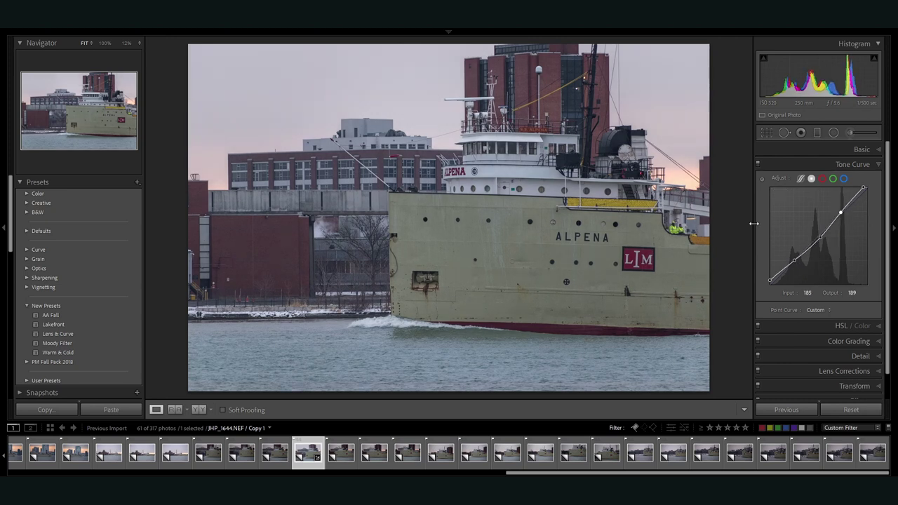
key(ctrl+3)
key(ctrl+0)
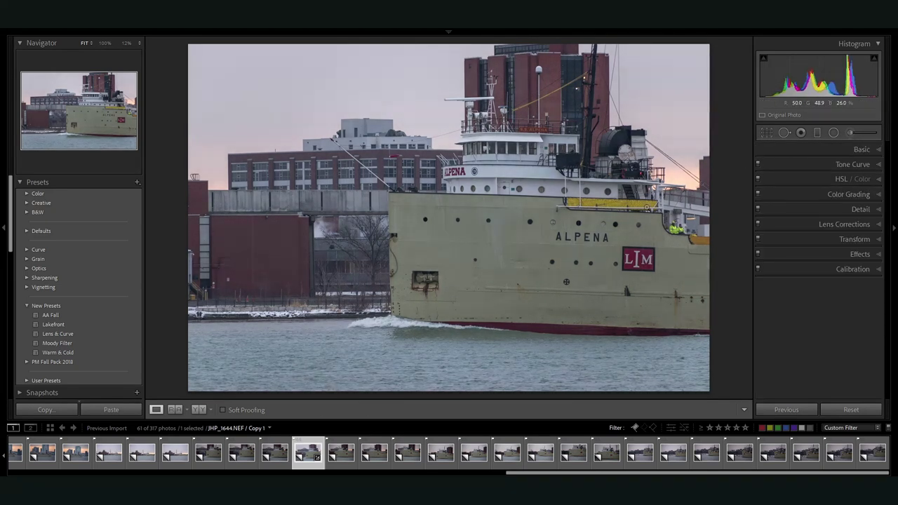
Adjust the HSL colors with Blue hue +3 and saturation of Aqua +1, Blue +26 and Purple +30
key(ctrl+alt+shift+s)
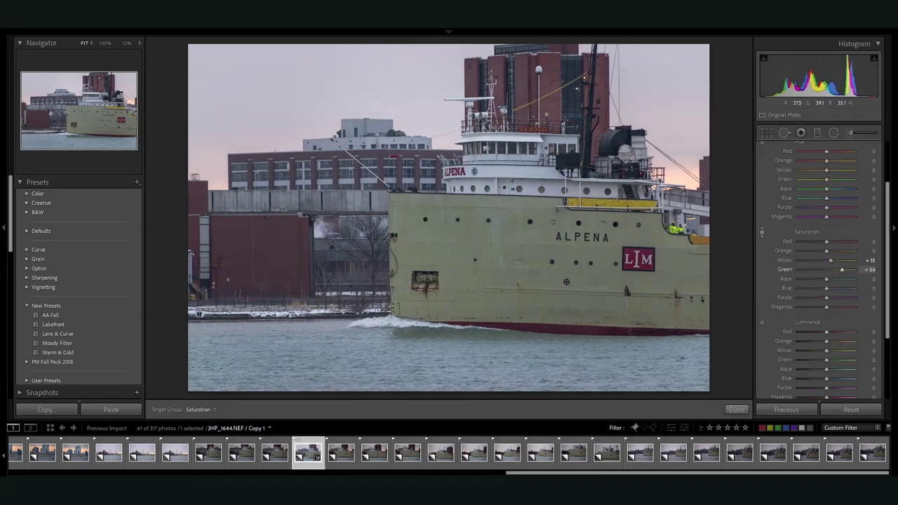
click(828, 202)
key(z)
key(Escape)
key(z)
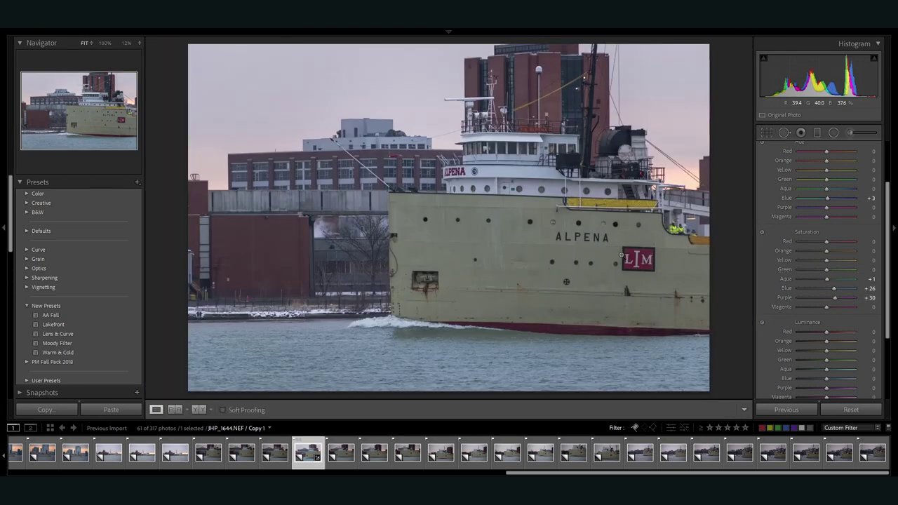
Raise the overall Exposure to +0.70 and darken the luminance of Blue to -3 and Purple to -4
scroll(838, 210, up, 10)
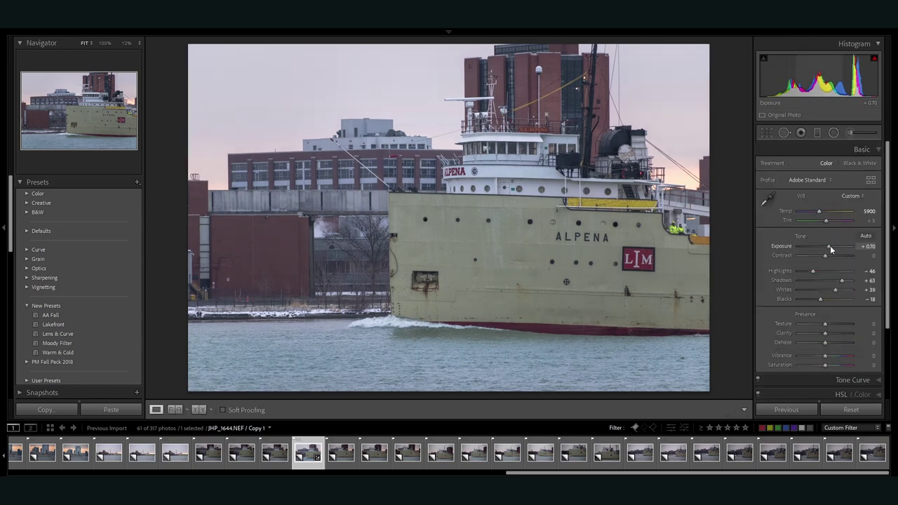
drag(830, 271, 812, 273)
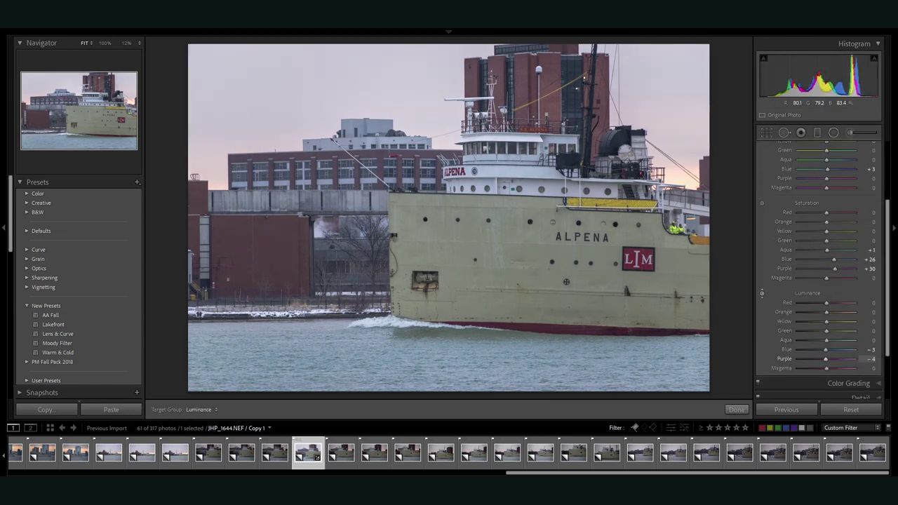
key(ctrl+1)
key(backslash)
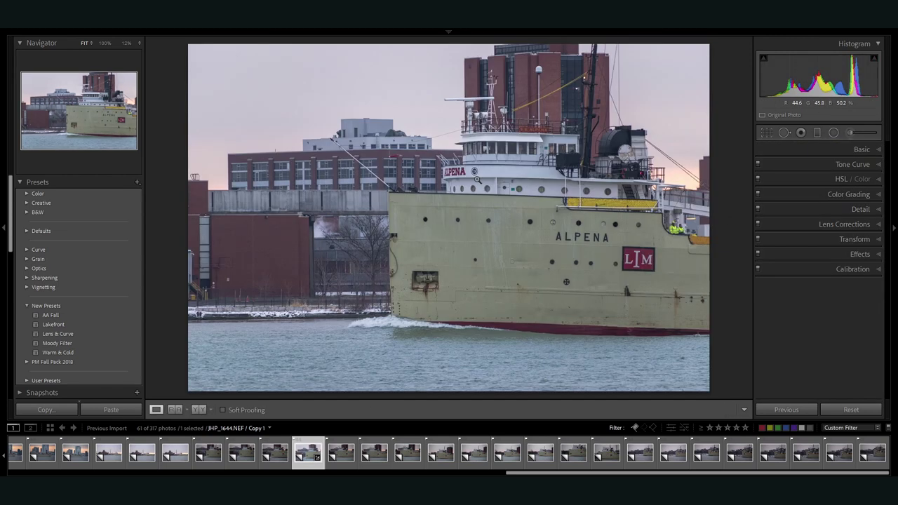
Add an inverted radial filter over the ship with a Color range mask sampled from the hull and Exposure about 0.17
key(shift+m)
mouse_move(325, 378)
mouse_down()
mouse_move(461, 232)
mouse_move(762, 130)
mouse_move(767, 56)
mouse_up()
click(501, 237)
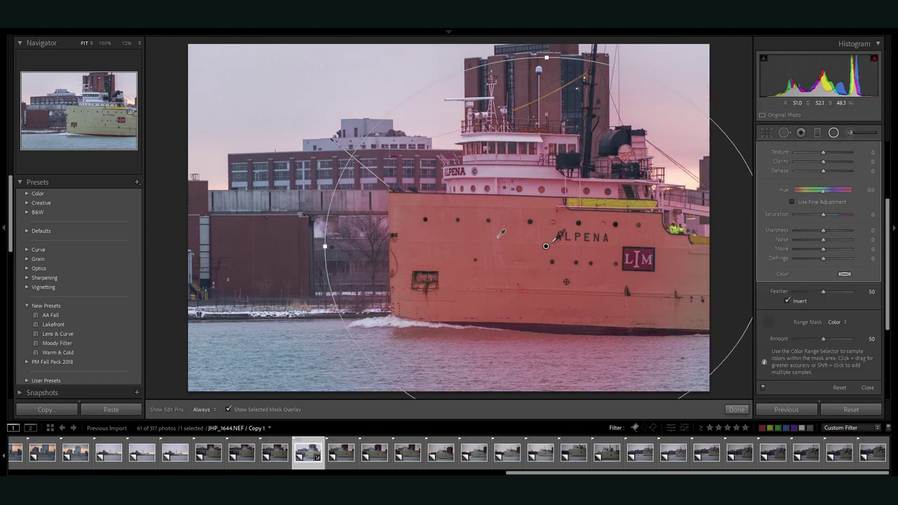
key(o)
scroll(824, 200, up, 5)
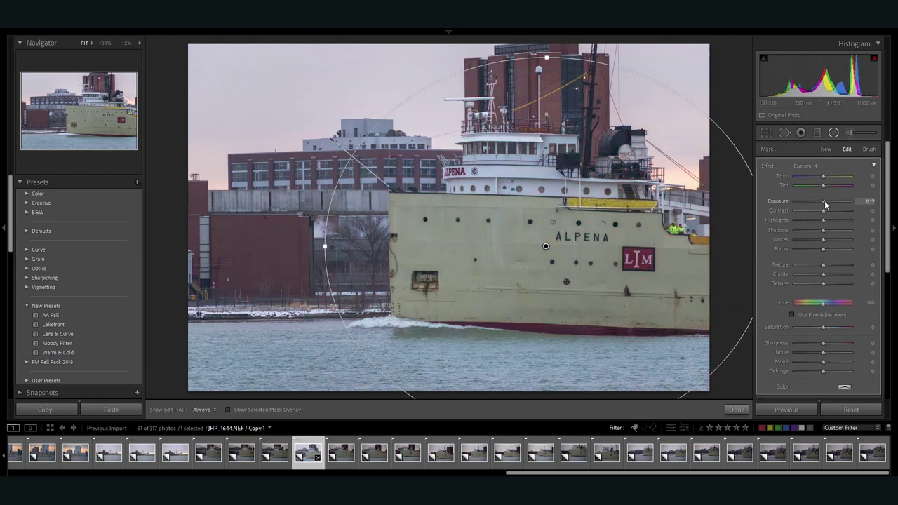
drag(825, 201, 826, 200)
key(shift+m)
Apply a Highlight Priority vignette with Amount -12 and reopen the ship's radial mask for brush refinement
click(838, 254)
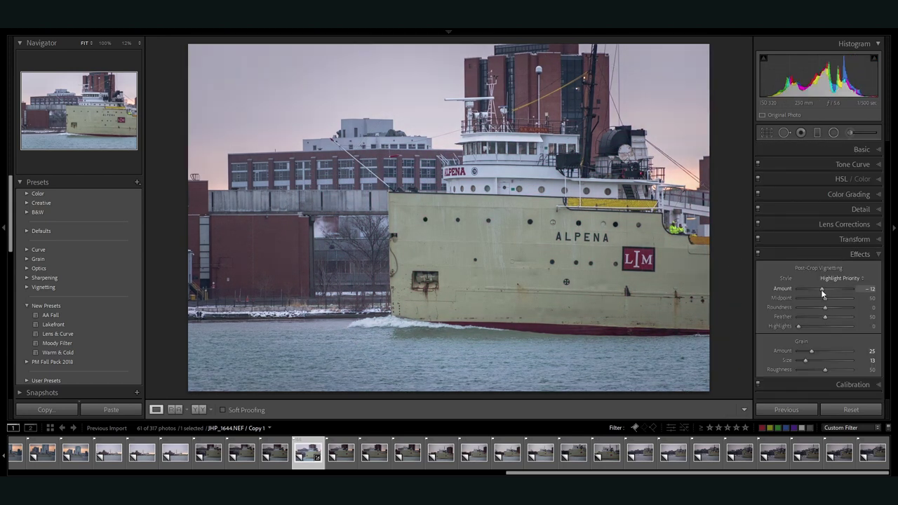
key(shift+m)
key(o)
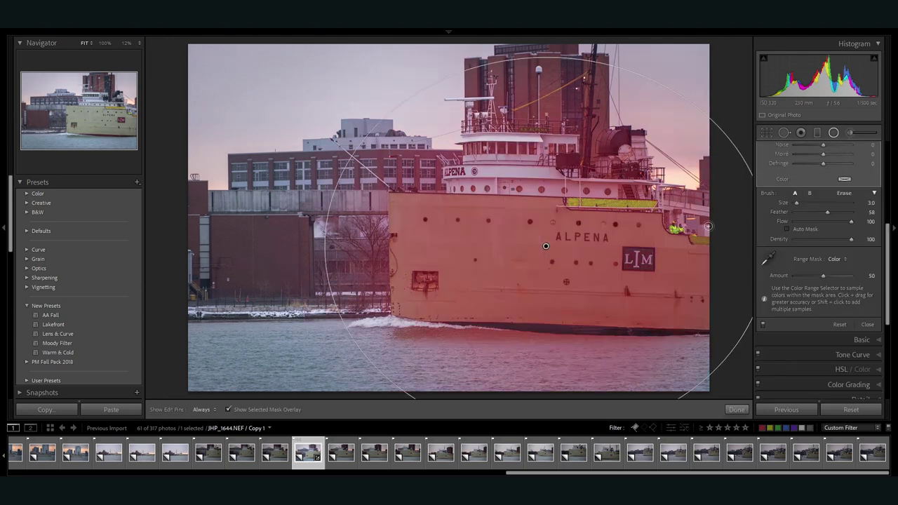
key(shift+m)
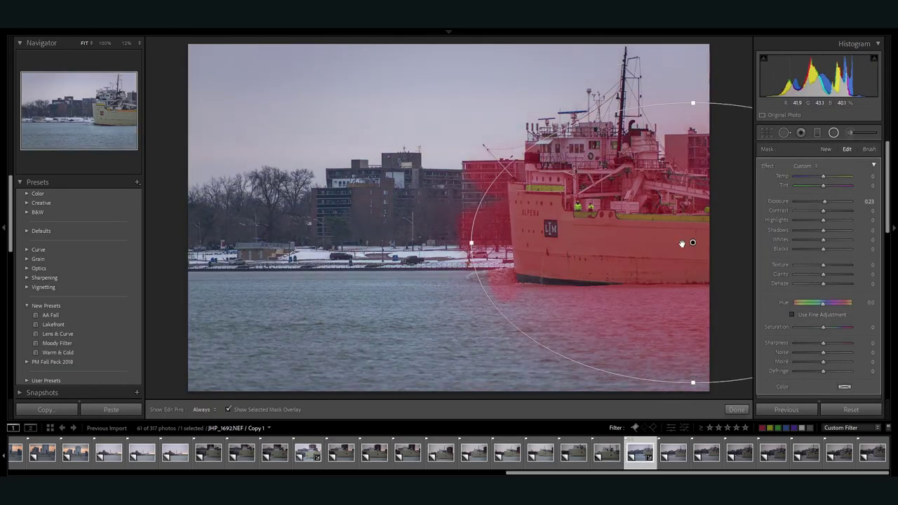
Reposition the radial filter over the ship in JHP_1692 and sample more hull and superstructure colors for its range mask
drag(679, 230, 335, 226)
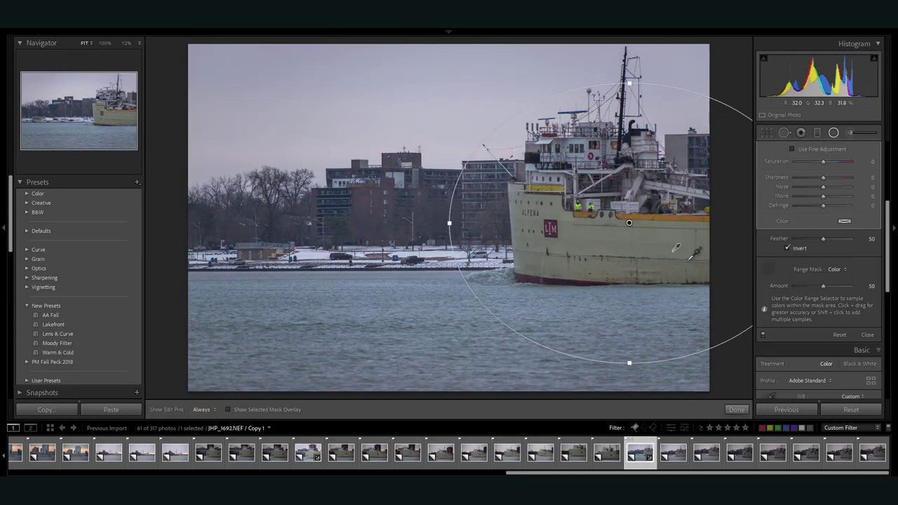
shift+click(539, 258)
shift+click(699, 266)
shift+click(591, 151)
click(226, 412)
Set the range mask Amount to 24 and the filter's Exposure to 0.44, and erase mask spill around the ship
scroll(840, 303, down, 2)
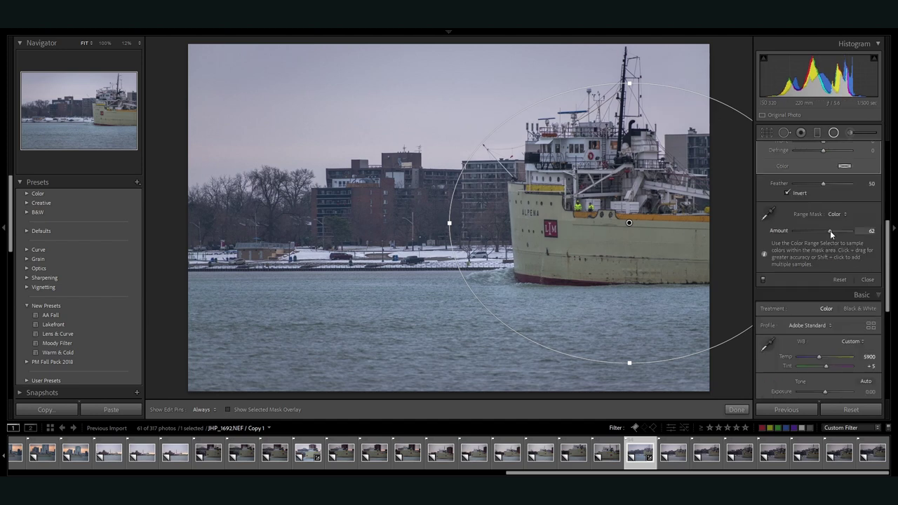
drag(823, 231, 806, 236)
scroll(821, 281, up, 5)
drag(823, 206, 825, 203)
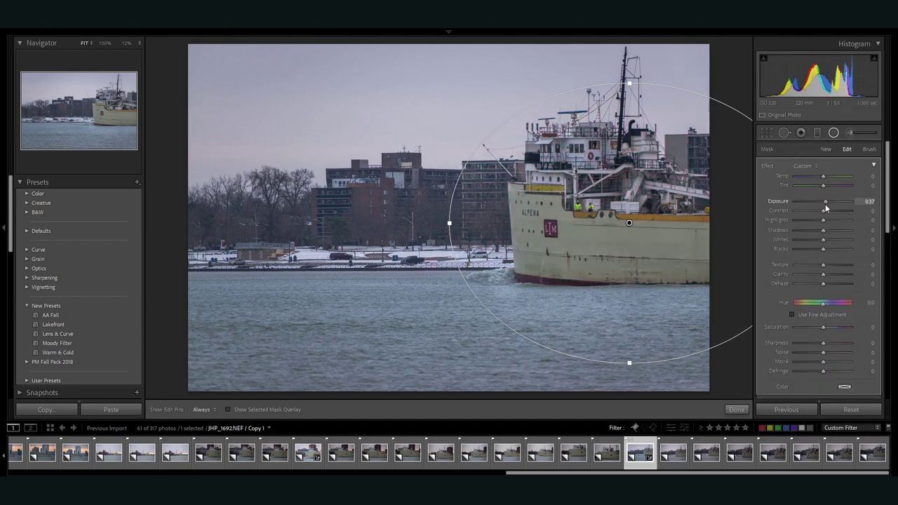
scroll(804, 319, down, 1)
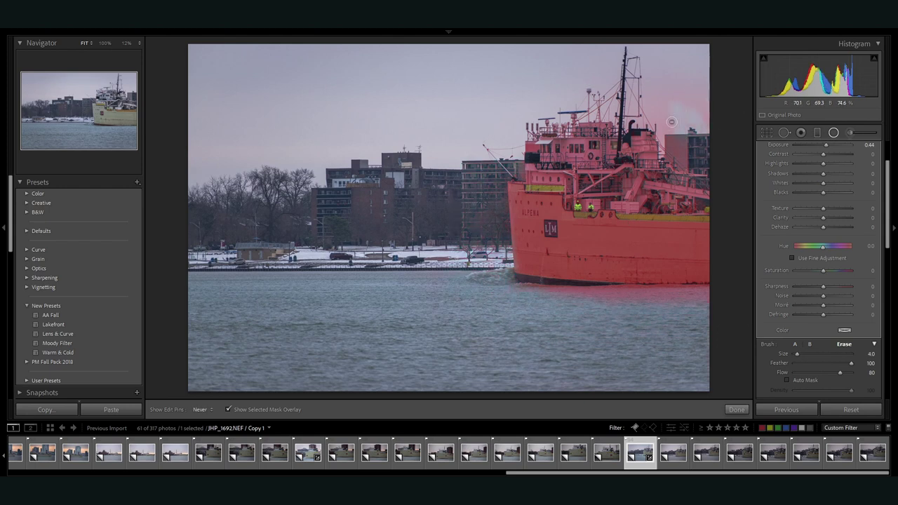
key(k)
Reduce the Purple saturation to +22 in the HSL adjustments
key(ctrl+alt+shift+s)
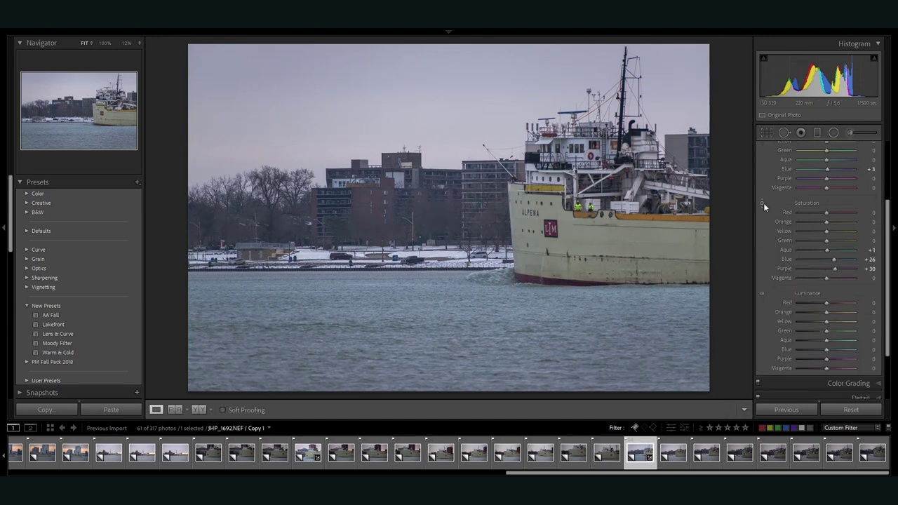
drag(827, 269, 855, 271)
key(shift+m)
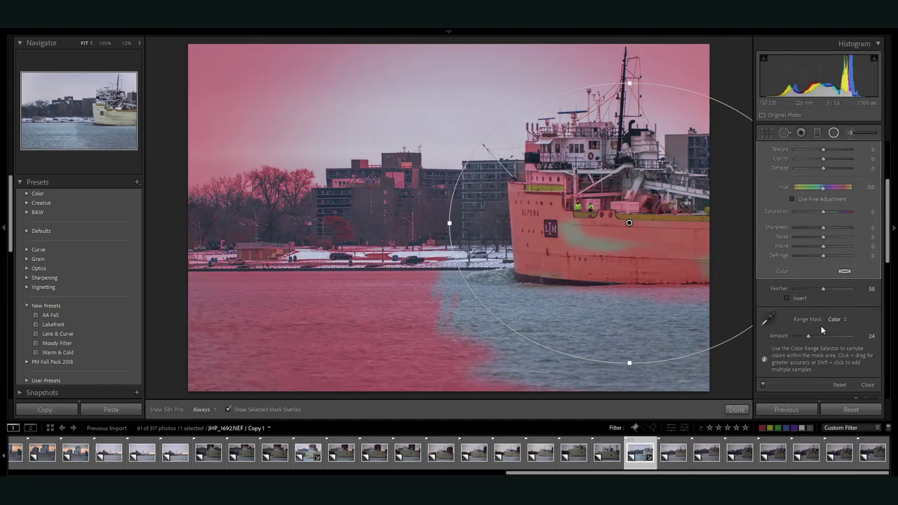
drag(467, 260, 500, 329)
key(ctrl+z)
key(ctrl+z)
key(ctrl+z)
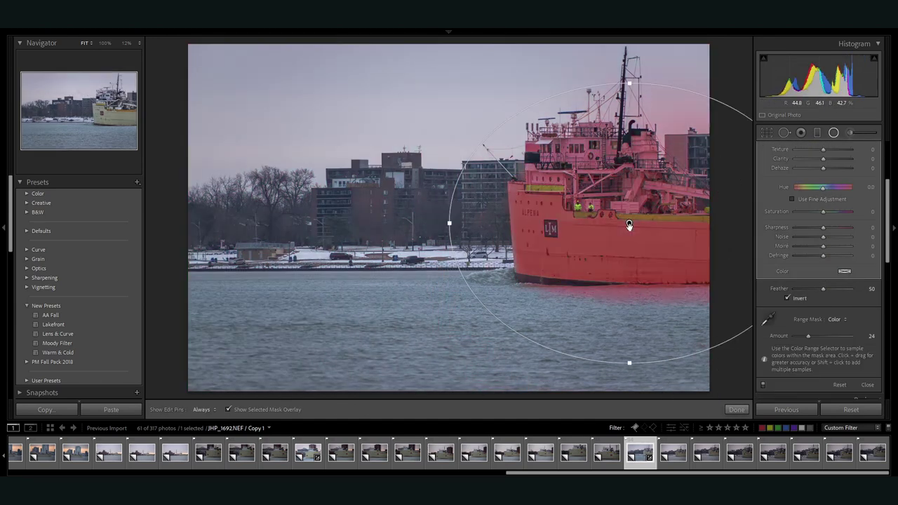
Add a second, larger radial filter around the ship with a slight Exposure boost
key(ctrl+shift+z)
key(ctrl+alt+apostrophe)
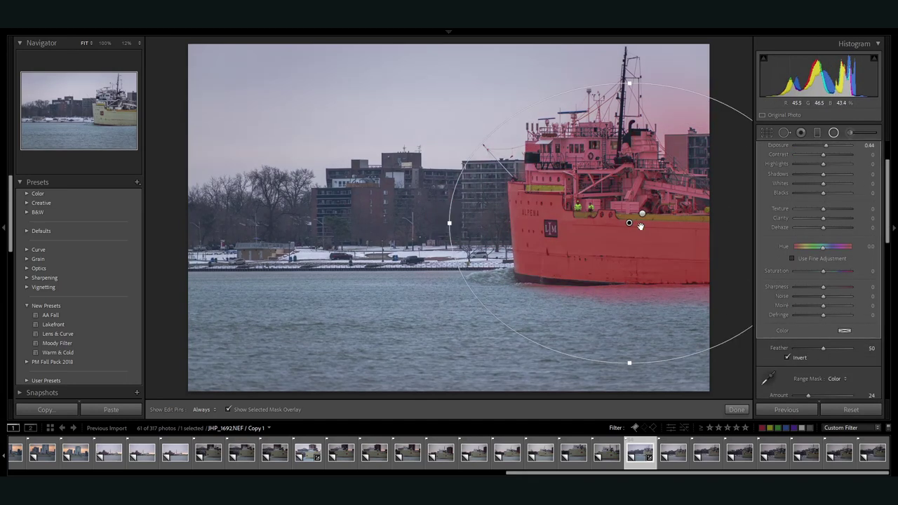
key(o)
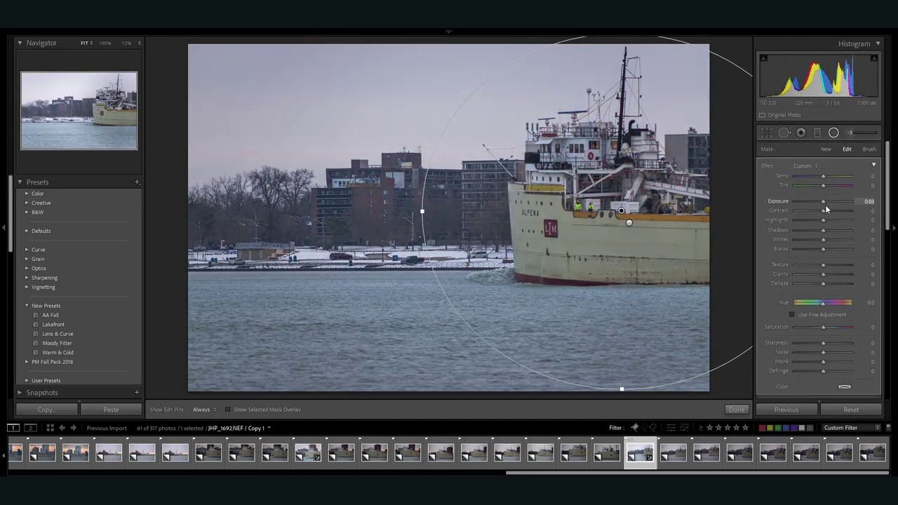
key(shift+m)
scroll(817, 275, down, 10)
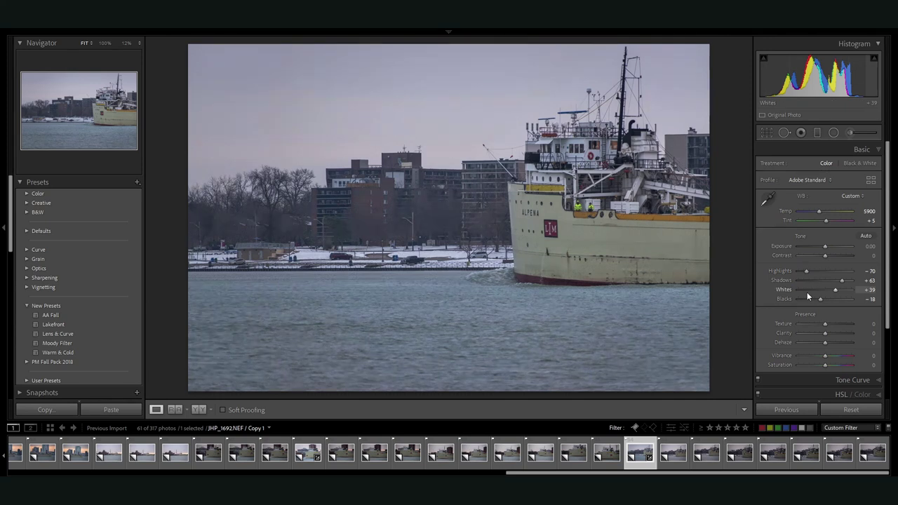
Set JHP_1692's Highlights to -70, Red saturation to +50 and overall Exposure to about +0.09
click(807, 292)
key(ctrl+3)
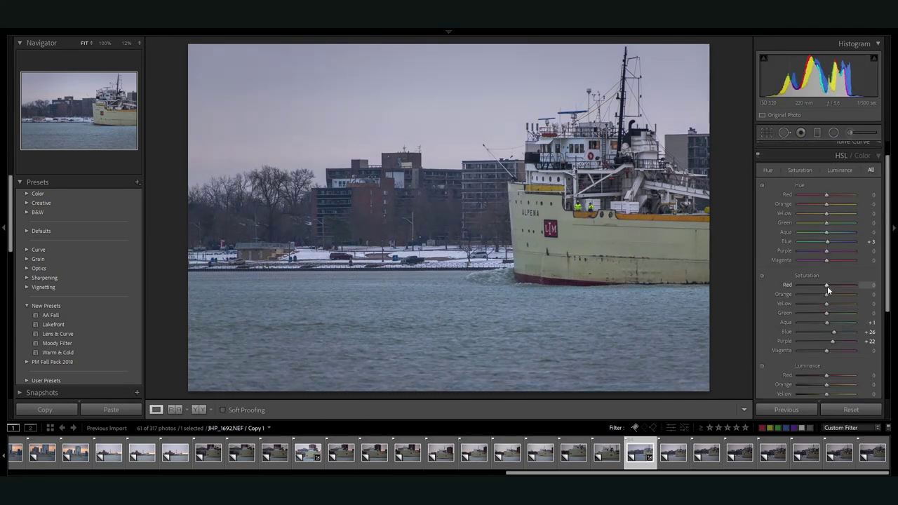
key(backslash)
key(backslash)
key(backslash)
key(backslash)
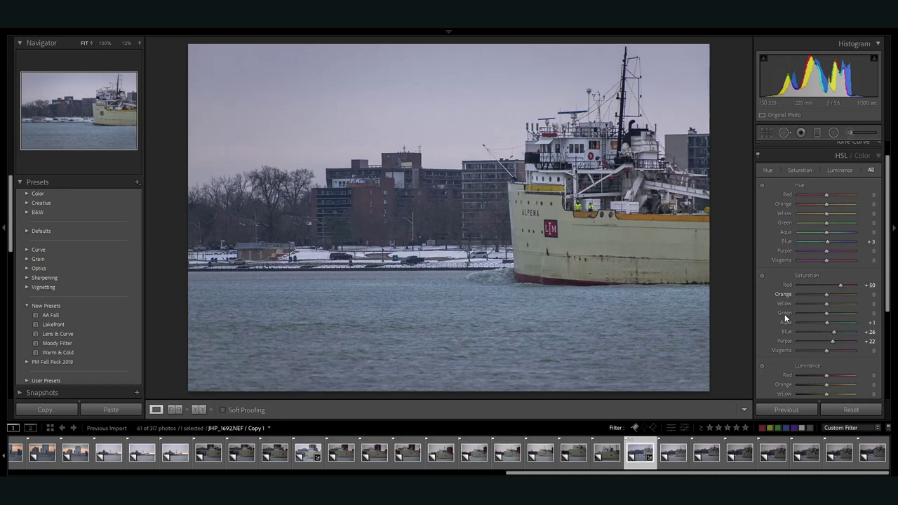
key(ctrl+1)
drag(821, 247, 823, 247)
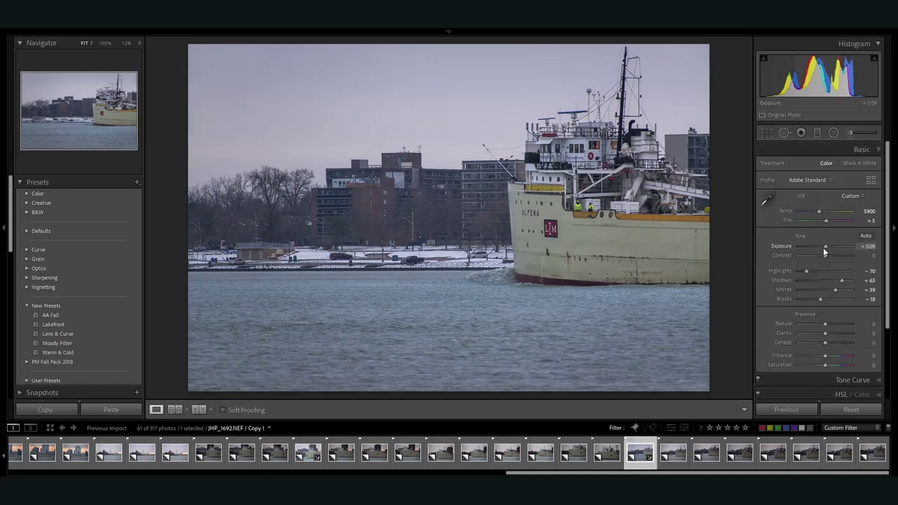
Carry the edit settings over to JHP_1707 and straighten its crop by about 0.80 degrees
click(873, 453)
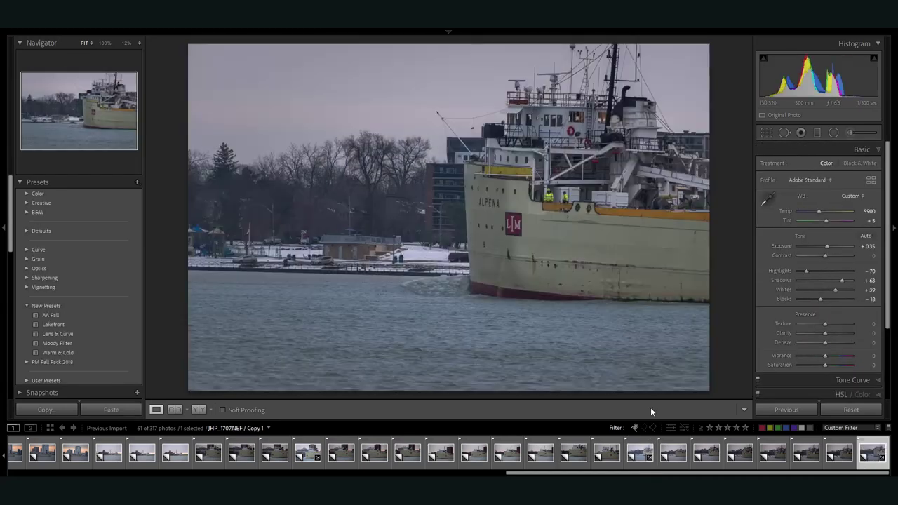
key(ctrl+6)
key(r)
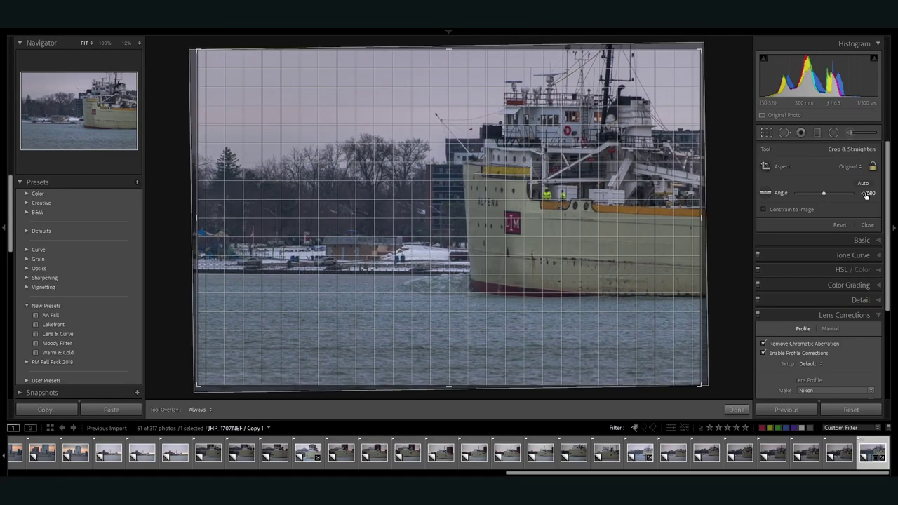
key(r)
Replace the copied radial filters on JHP_1707 with a new inverted one enlarged to cover the ship
key(shift+m)
click(624, 208)
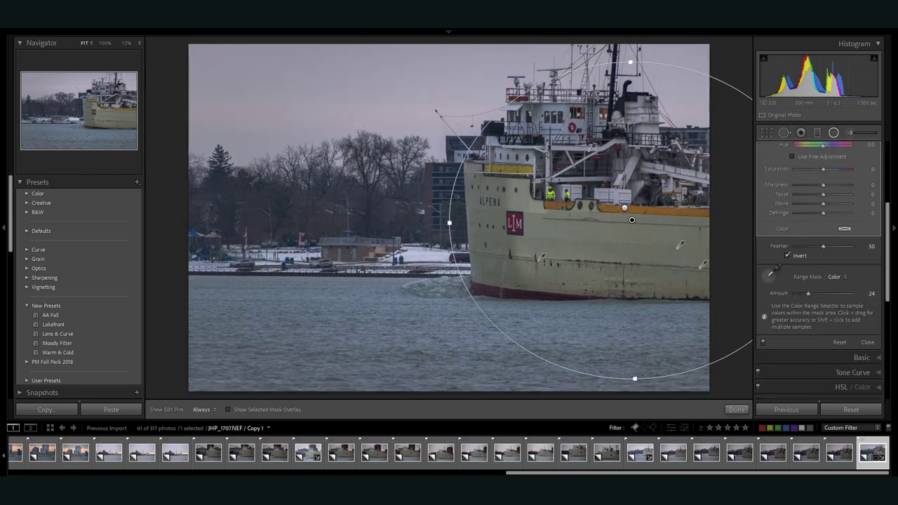
scroll(821, 281, down, 2)
click(576, 205)
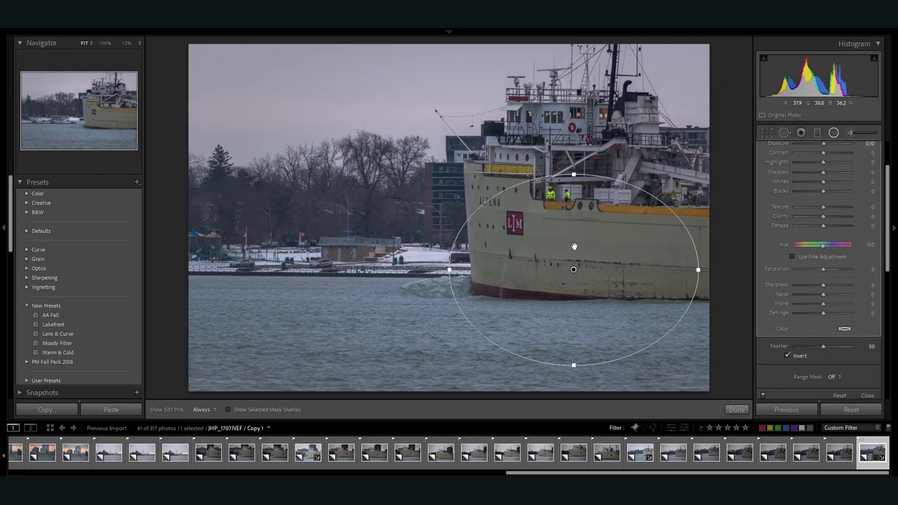
drag(702, 265, 734, 246)
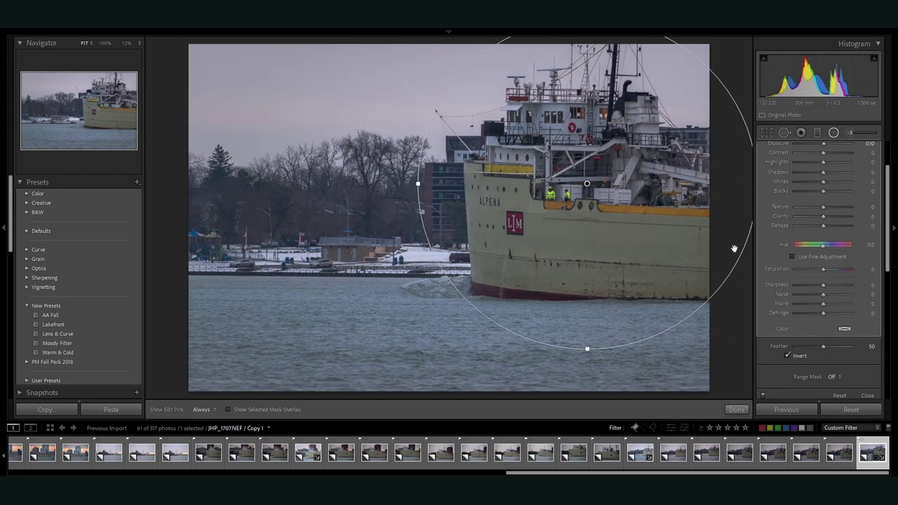
Check the new radial filter's mask coverage and set its Exposure to 0.77
key(o)
click(580, 135)
scroll(828, 196, up, 2)
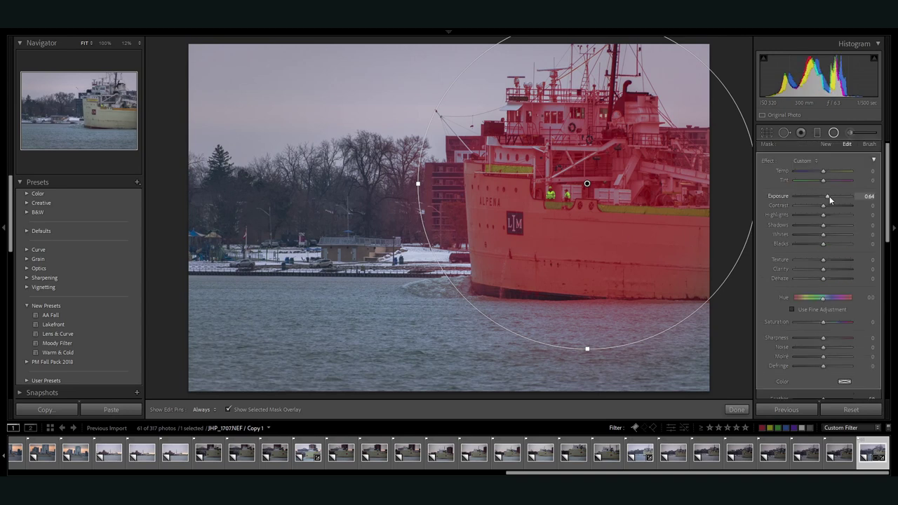
key(o)
drag(824, 197, 829, 197)
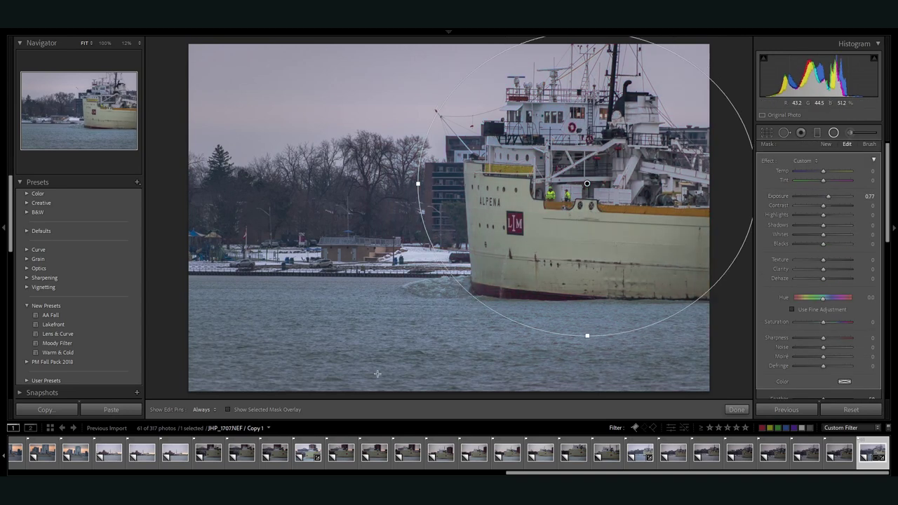
Erase the mask spill beside the bow and on the water, and limit the radial filter with a Color range mask
key(o)
key(shift+t)
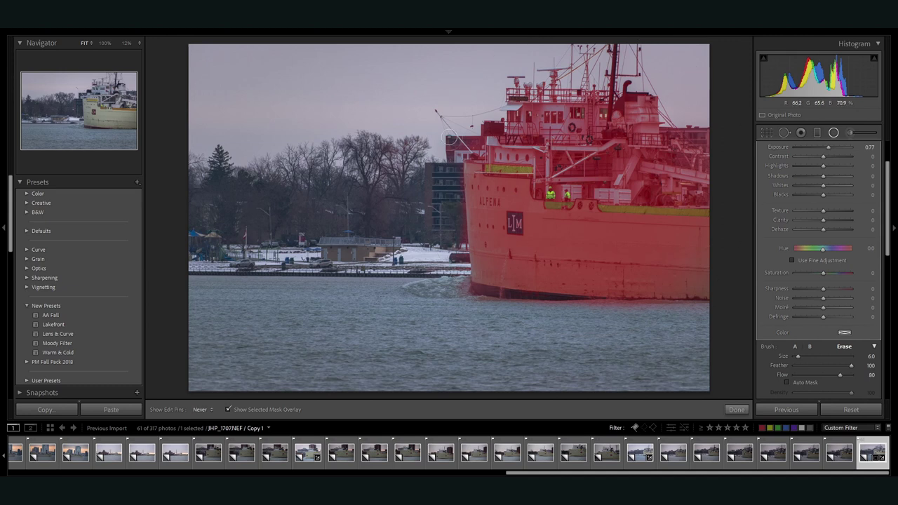
click(737, 410)
drag(830, 202, 829, 202)
click(870, 150)
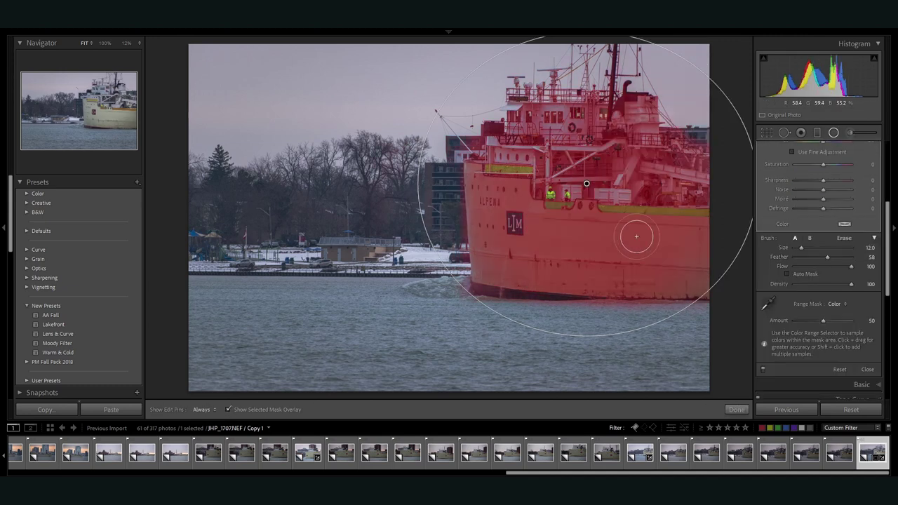
Inspect the ship's superstructure at 100% and set the radial filter's color range Amount to 100
key(z)
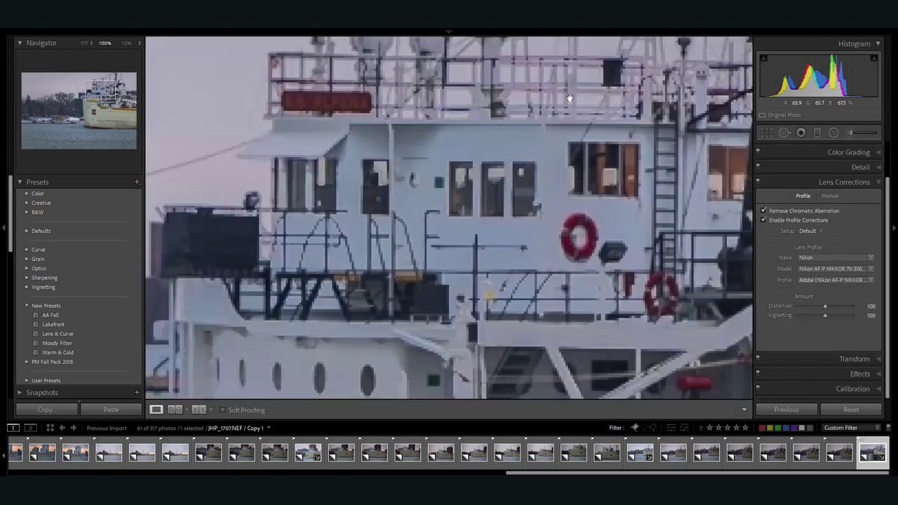
key(z)
click(834, 132)
click(834, 132)
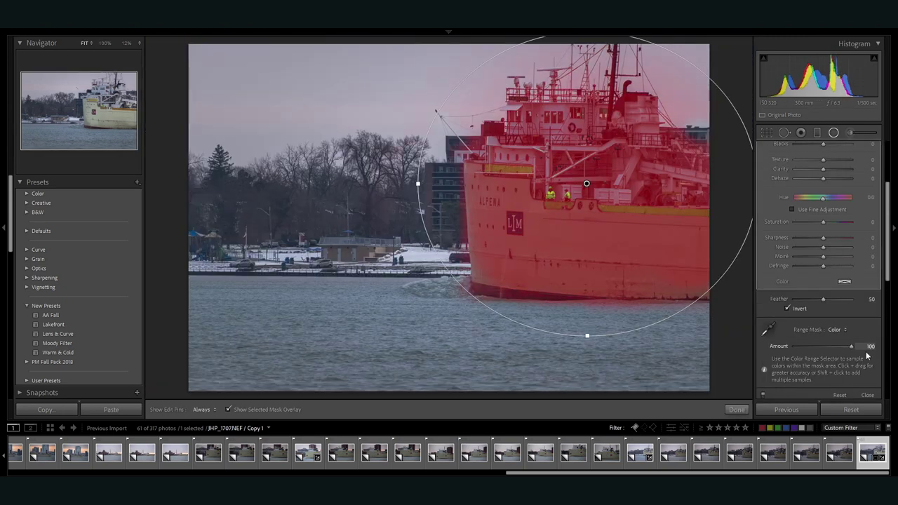
Set JHP_1707's overall Exposure to +0.61 and reset Blacks to 0
click(834, 132)
click(833, 132)
scroll(825, 358, up, 3)
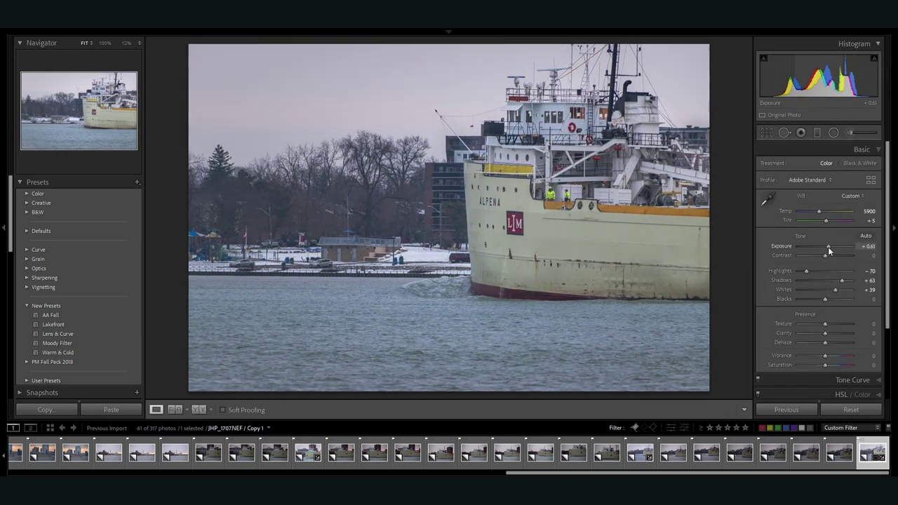
Add another radial filter enclosing the ship on JHP_1707, enlarge it past the frame's edge, and set its Exposure to 0.03
mouse_move(741, 257)
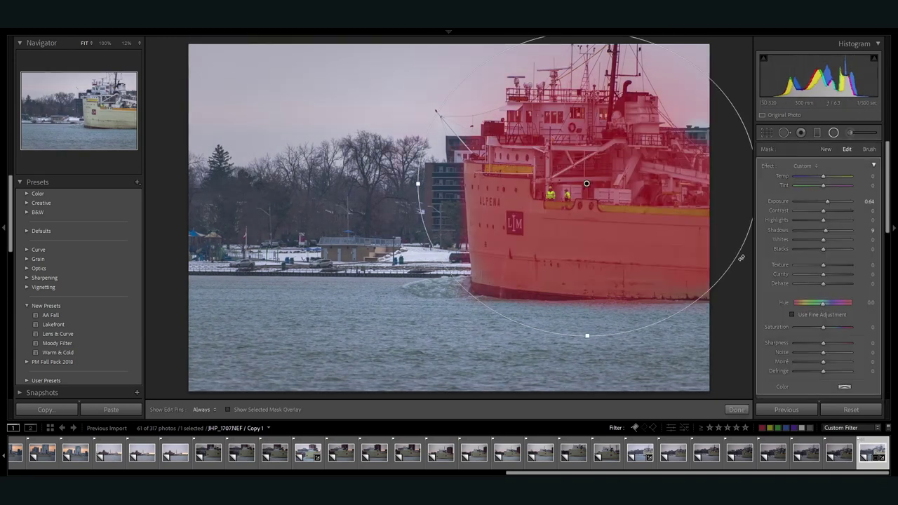
click(834, 132)
click(834, 132)
drag(586, 176, 670, 270)
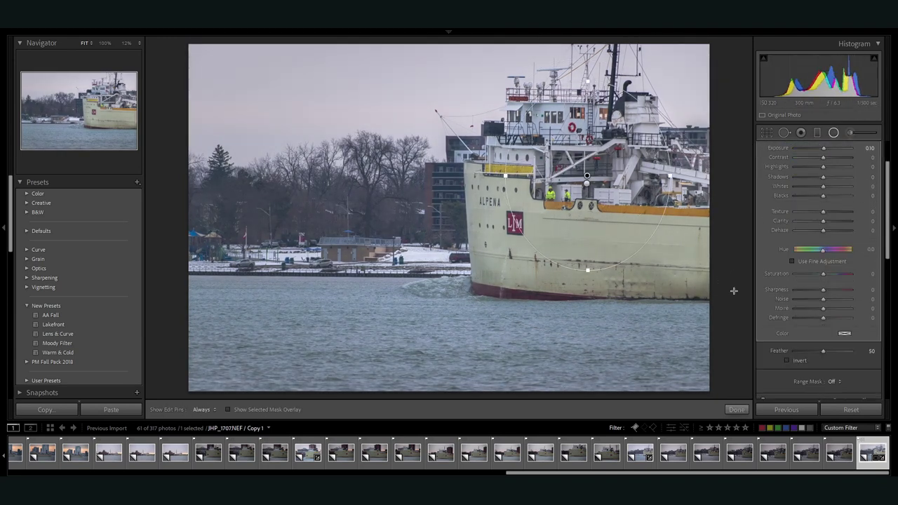
drag(733, 291, 754, 329)
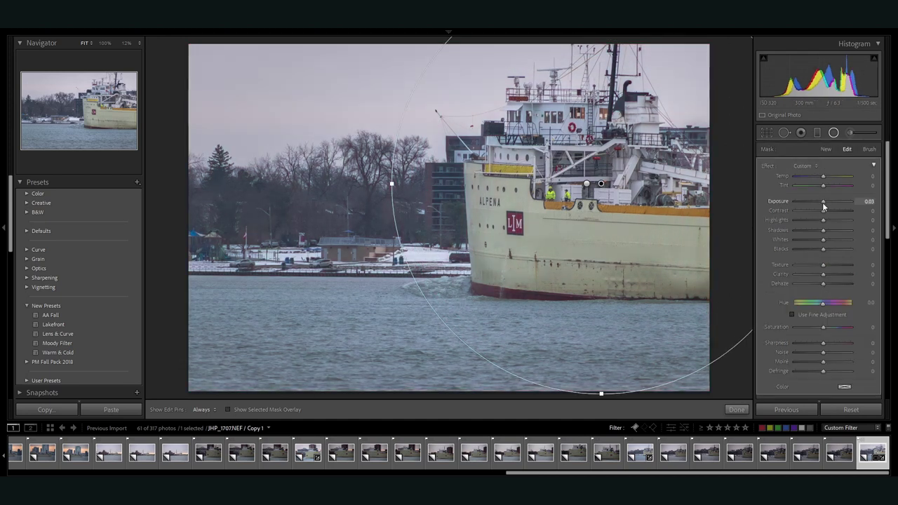
click(737, 410)
Open the virtual copy of JHP_1602, the freighter passing the sunset skyline, for editing
click(642, 452)
click(866, 462)
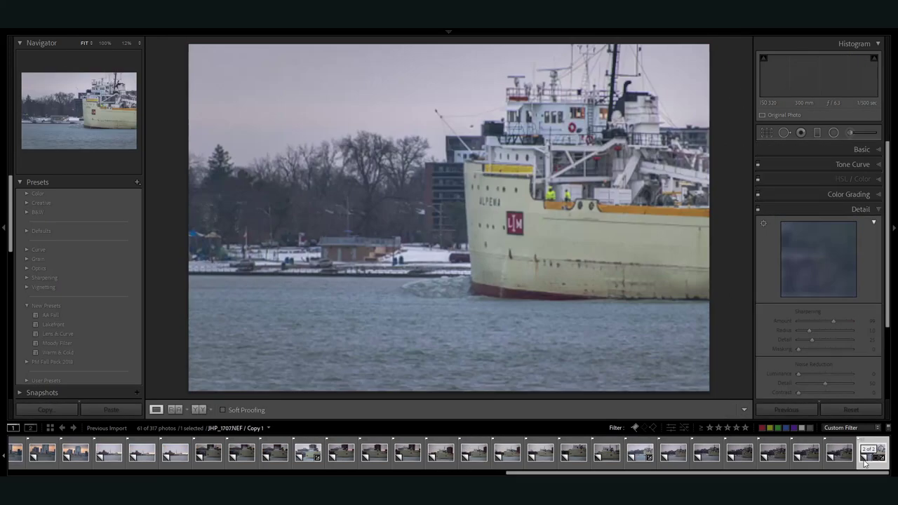
scroll(866, 453, up, 5)
click(439, 452)
click(540, 453)
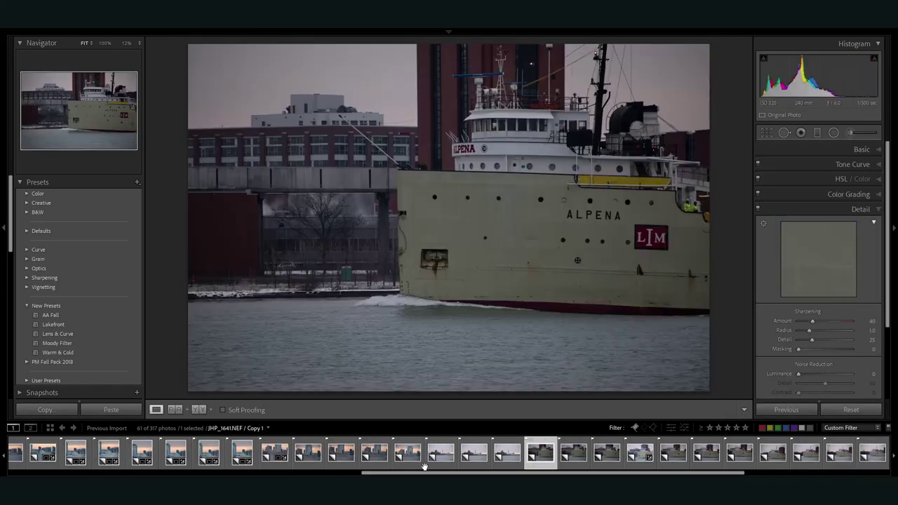
click(274, 453)
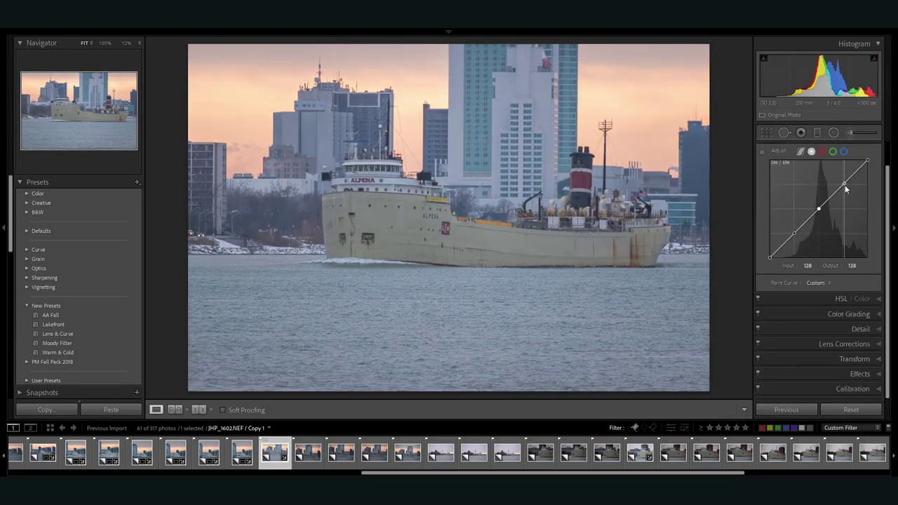
Crop JHP_1602 tighter around the freighter at the original aspect ratio, trimming the sky and the buildings on both sides
click(849, 329)
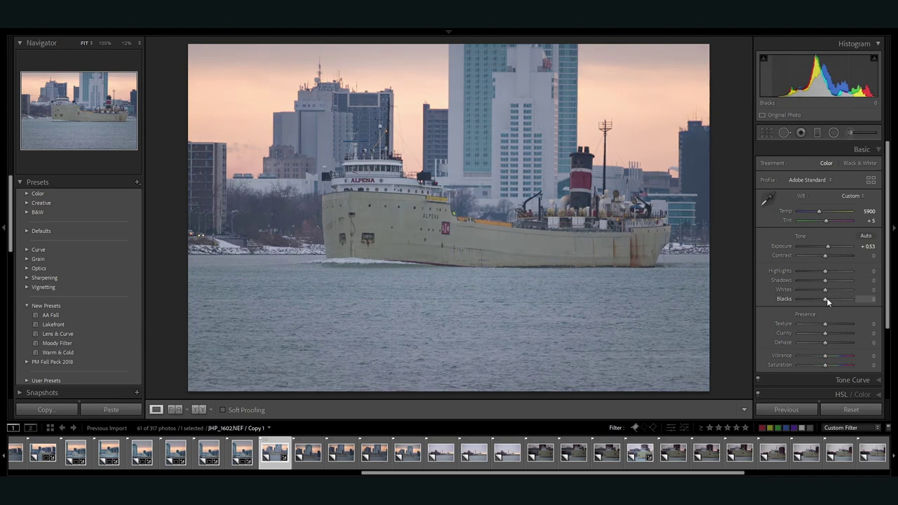
alt+click(801, 254)
key(r)
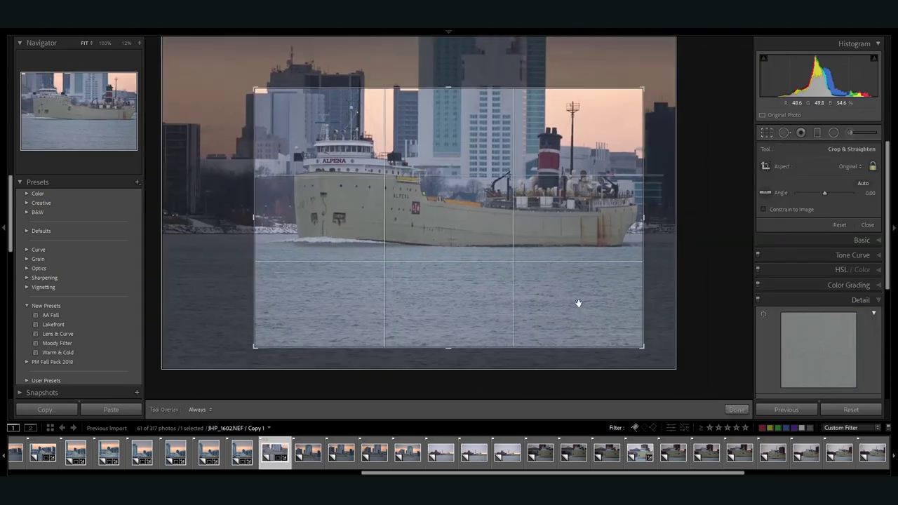
key(r)
key(r)
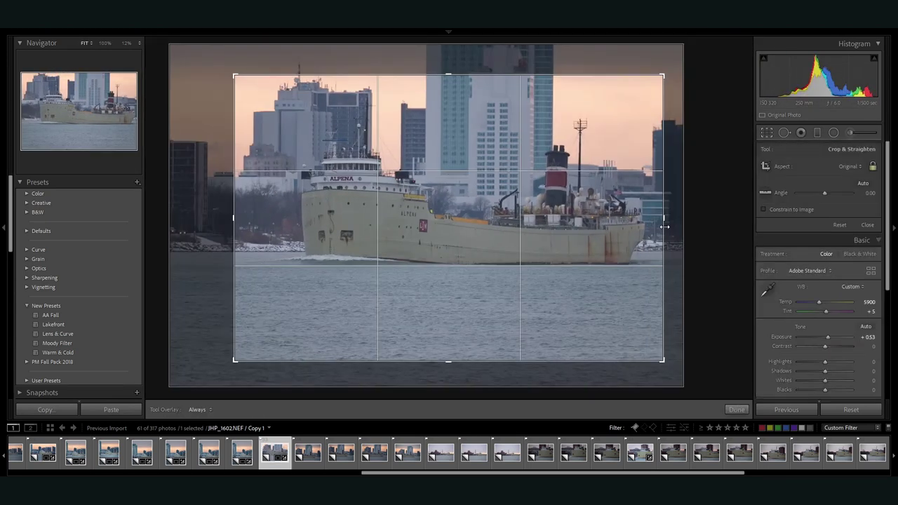
key(r)
Set JHP_1602's Exposure to +0.61 and Shadows to -32, and reset Highlights to 0
scroll(777, 255, down, 1)
drag(827, 257, 822, 263)
drag(828, 222, 829, 222)
double_click(832, 247)
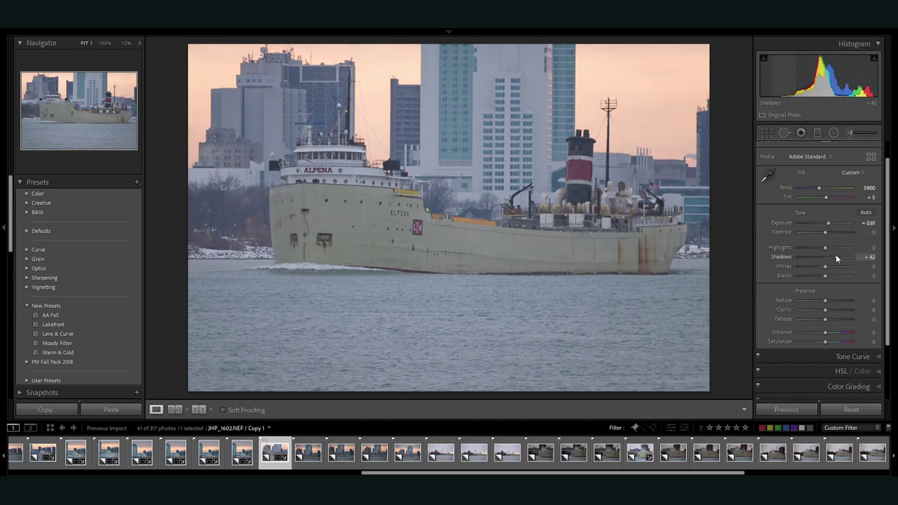
drag(836, 254, 816, 257)
Draw an inverted radial filter around the whole ship, give it a Color range mask, and show its mask overlay
key(shift+m)
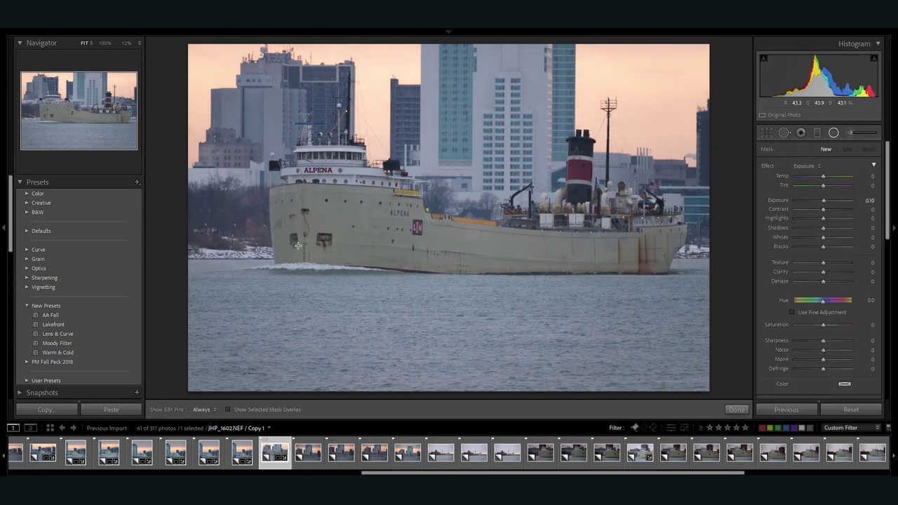
drag(458, 205, 705, 326)
key(o)
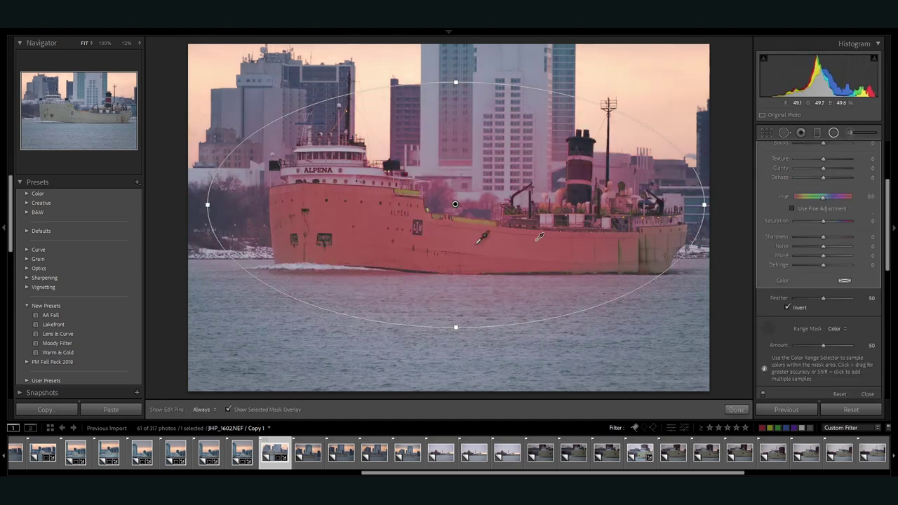
key(shift+t)
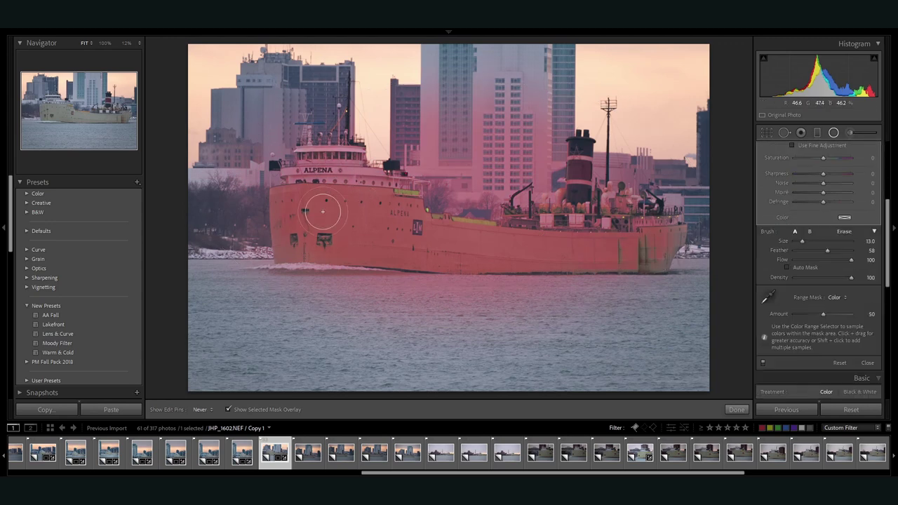
Examine the hull with and without the mask overlay and check the radial filter's range mask options
key(ctrl+equal)
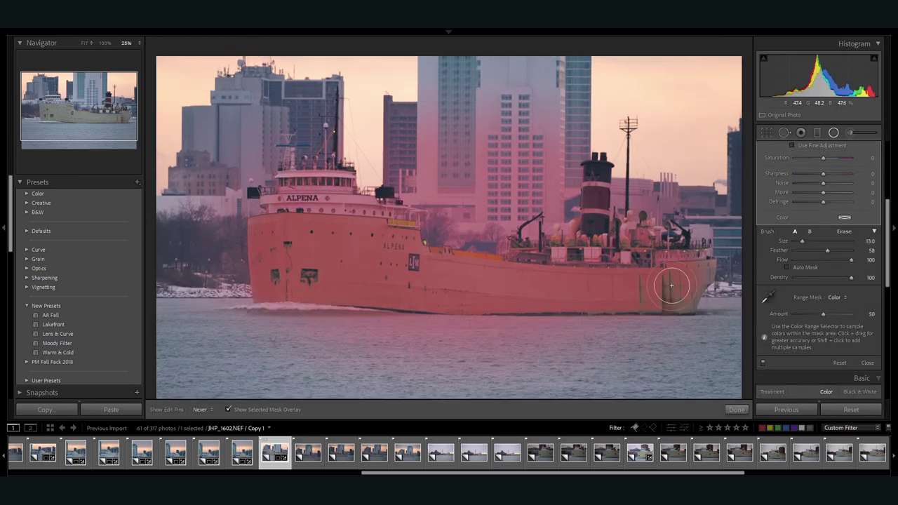
key(o)
click(834, 297)
click(818, 309)
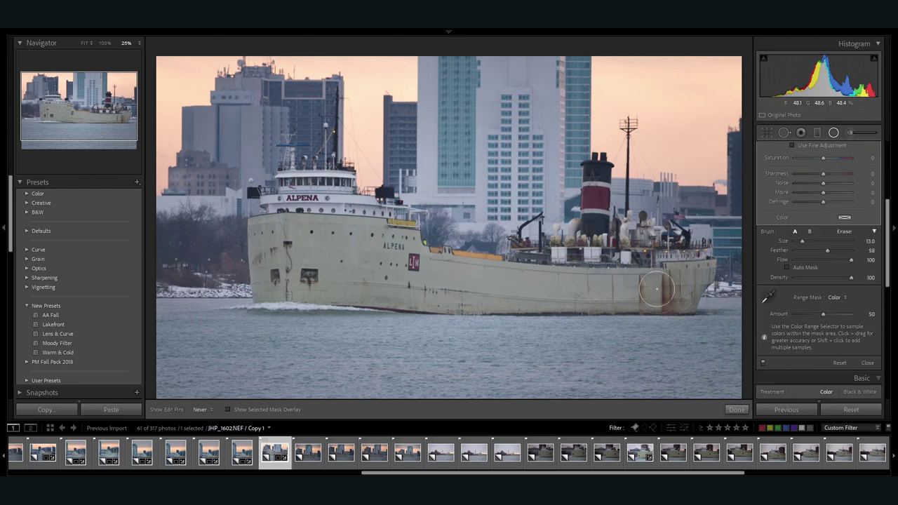
click(833, 297)
click(834, 306)
key(o)
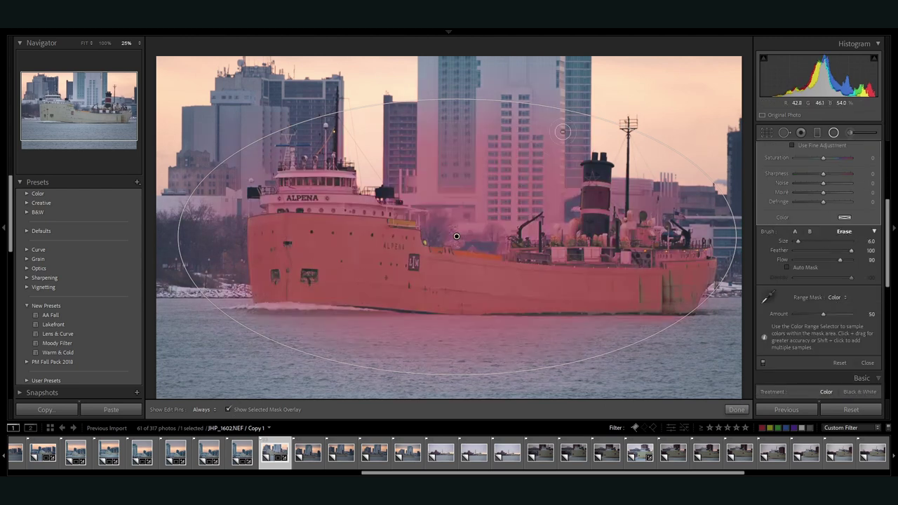
Erase the mask spill from the towers behind the ship and the water below it with a size 12 brush
key(h)
key(bracketright)
mouse_move(562, 132)
mouse_down()
mouse_move(465, 127)
mouse_move(499, 135)
mouse_move(505, 183)
mouse_up()
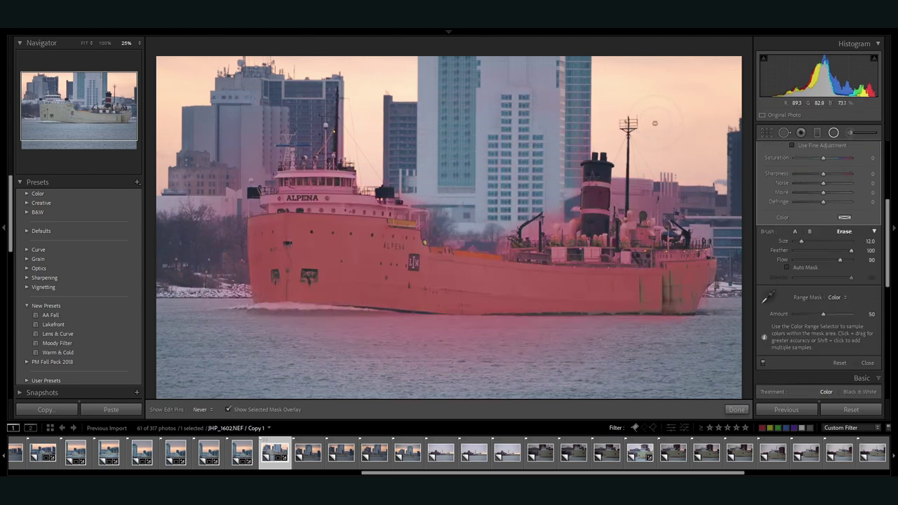
key(z)
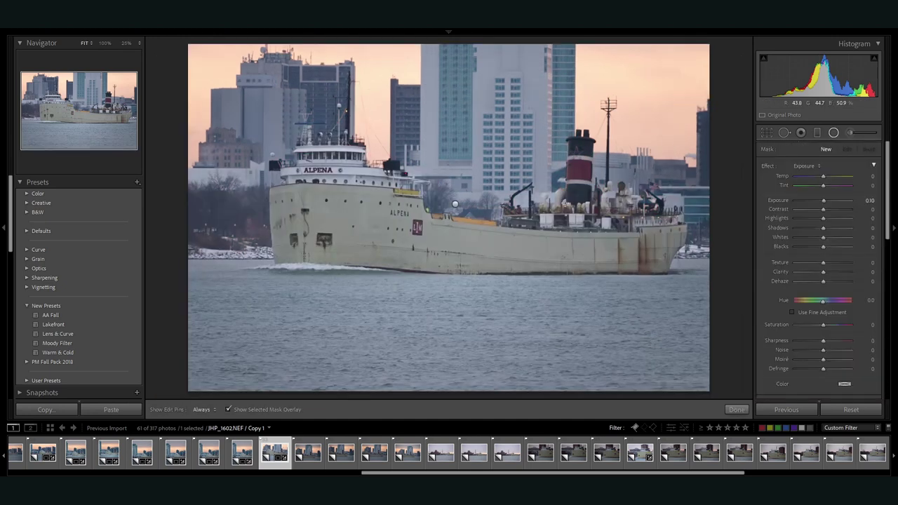
key(h)
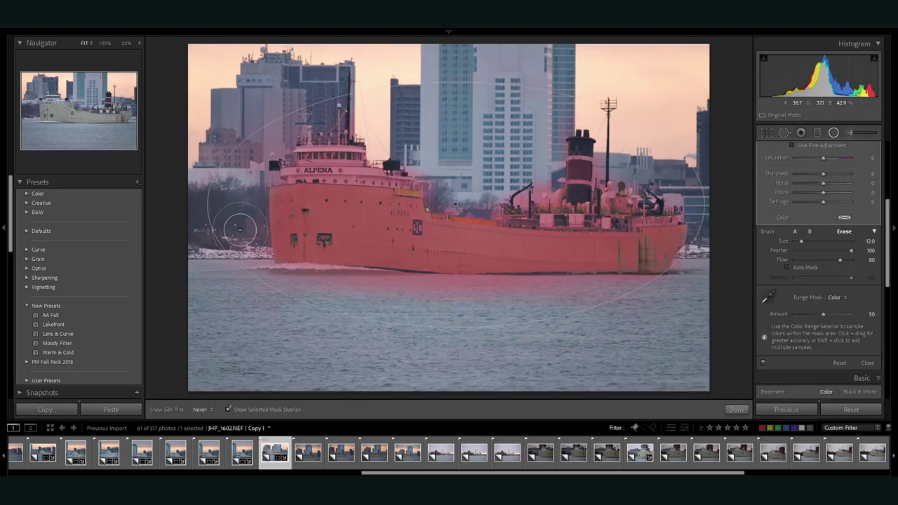
key(shift+m)
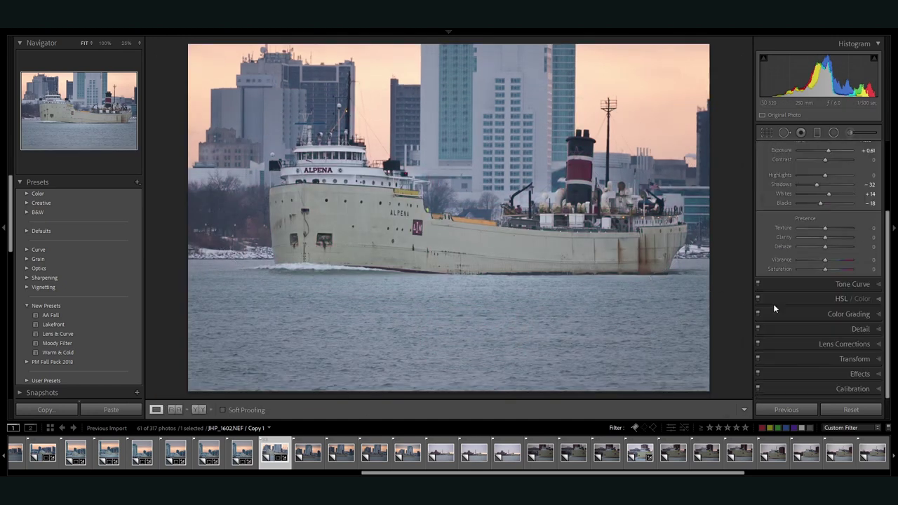
Turn off the radial filter's range mask, and set HSL Saturation to Red +50, Blue +57 and Purple +22
click(833, 133)
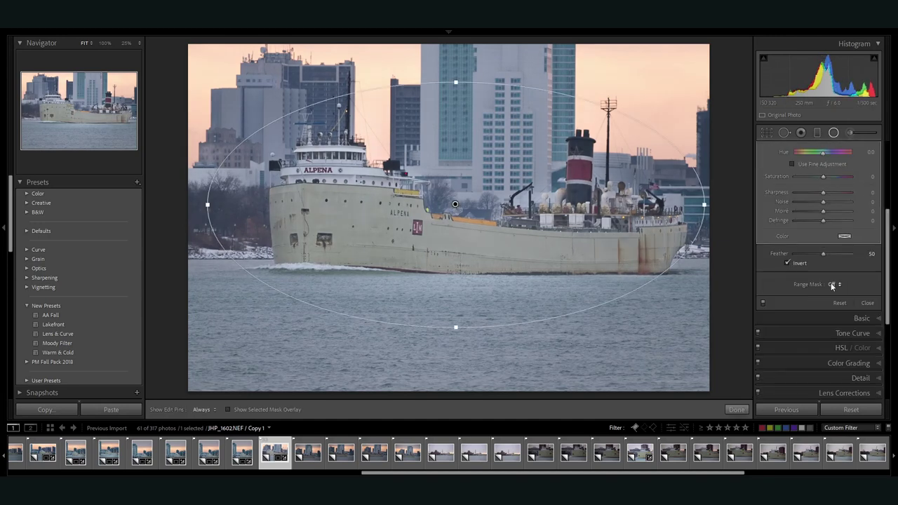
click(850, 132)
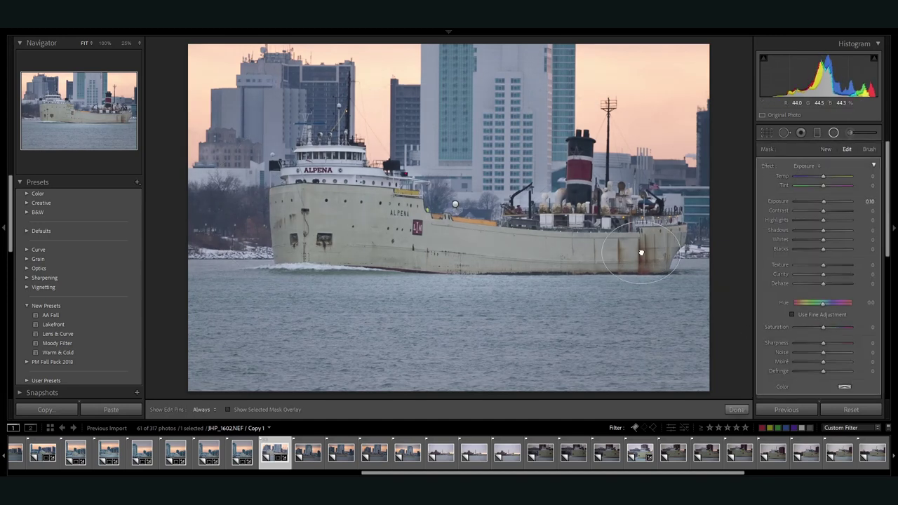
key(shift+m)
scroll(808, 270, down, 5)
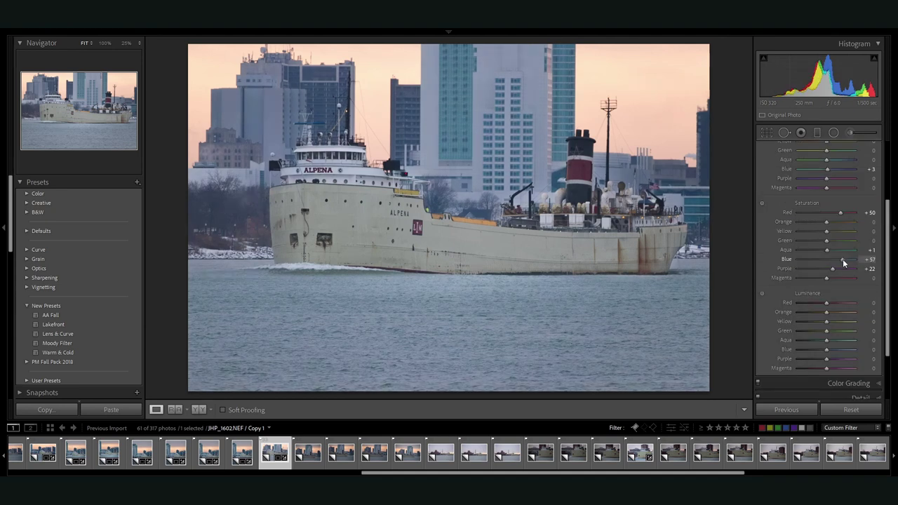
Add a graduated filter across the skyline behind the ship, and raise the tone curve's black point to output 12
key(m)
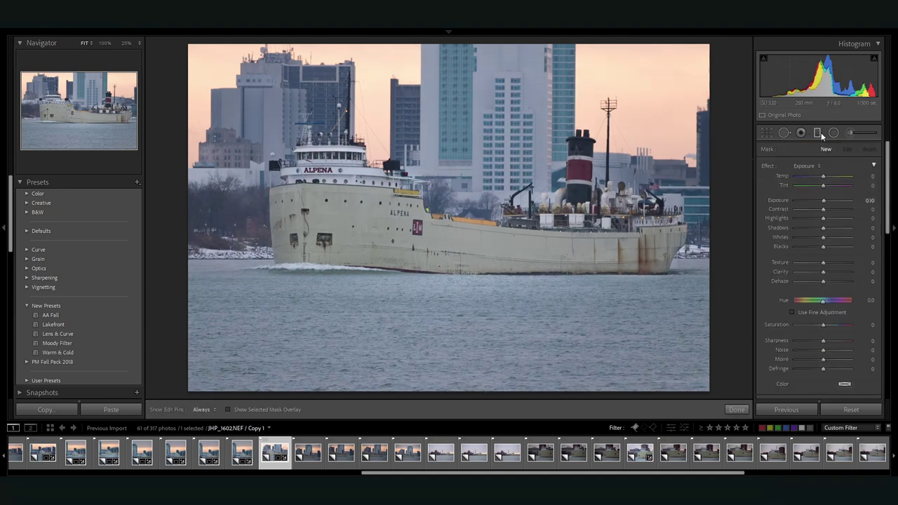
drag(475, 133, 489, 169)
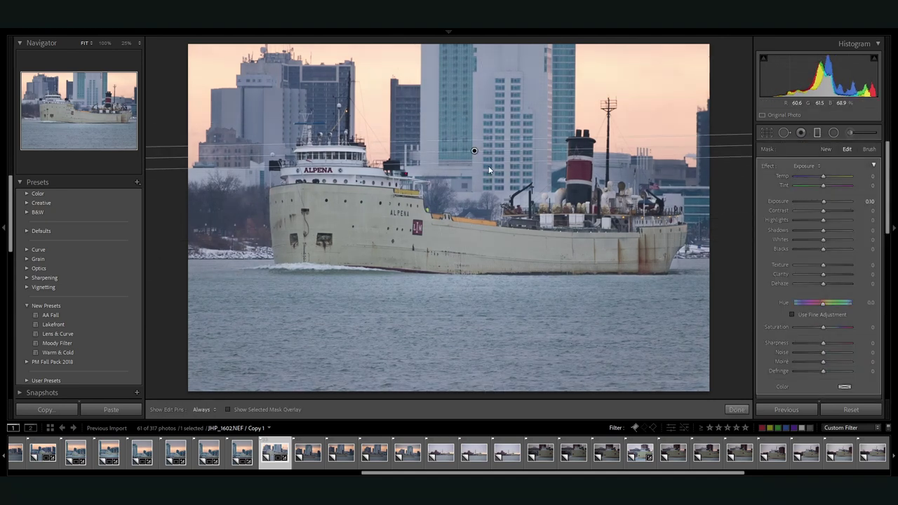
drag(821, 219, 823, 220)
key(m)
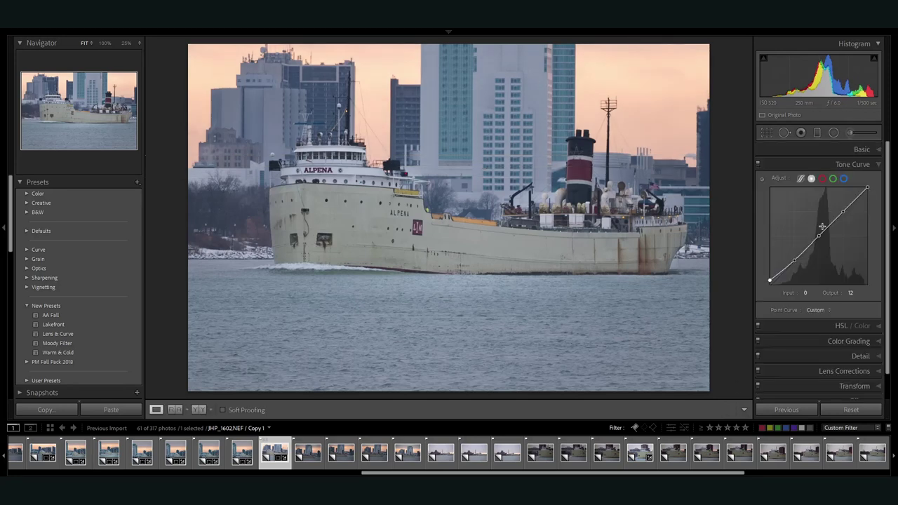
Add a post-crop vignette with Amount -9, Midpoint 39 and Roundness -46, plus grain with Amount 9 and Size 13
key(ctrl+8)
drag(825, 289, 825, 317)
drag(825, 289, 823, 290)
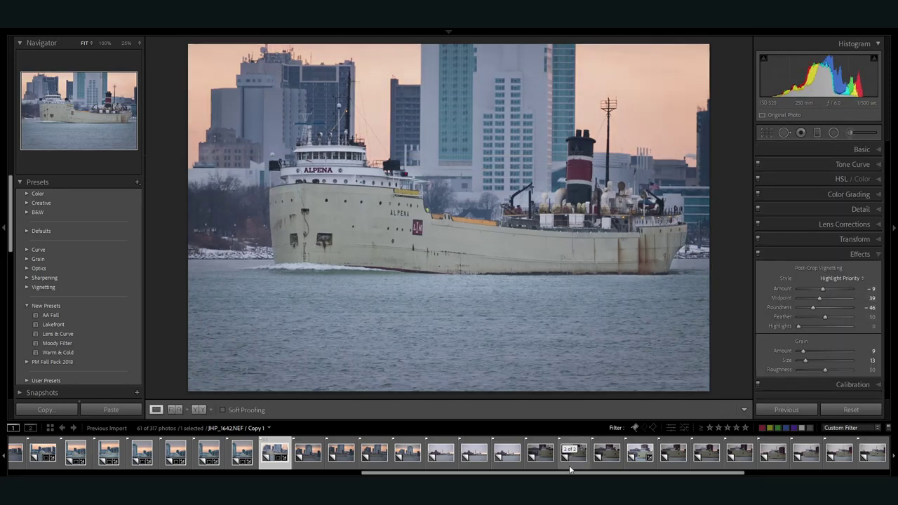
Open the copy of JHP_1536 and crop it tighter on the skyline, with the freighter near the frame's edge
key(Left)
key(Left)
click(323, 465)
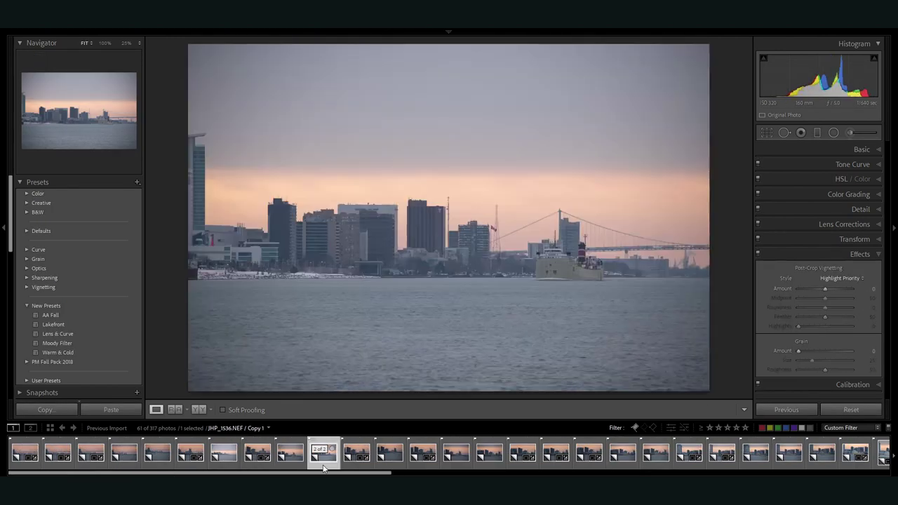
key(r)
key(r)
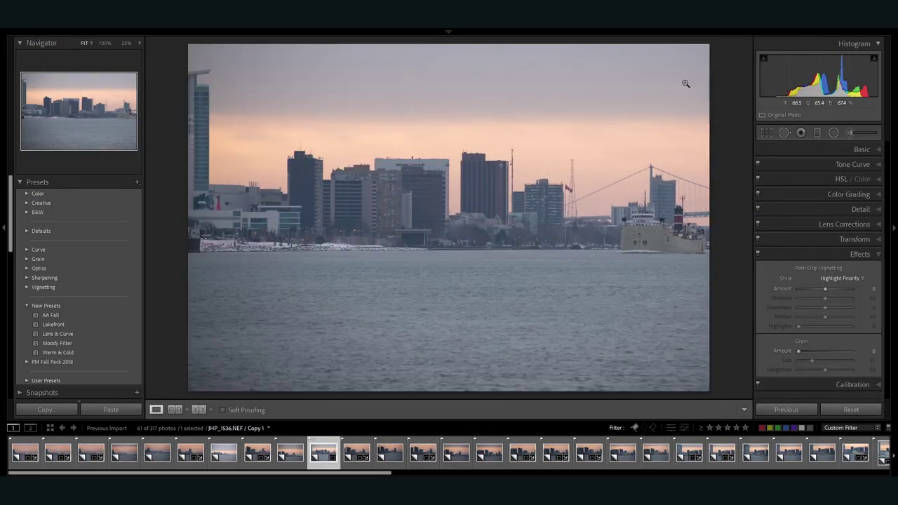
Open the virtual copy of JHP_1577 for editing
scroll(351, 452, down, 5)
click(342, 455)
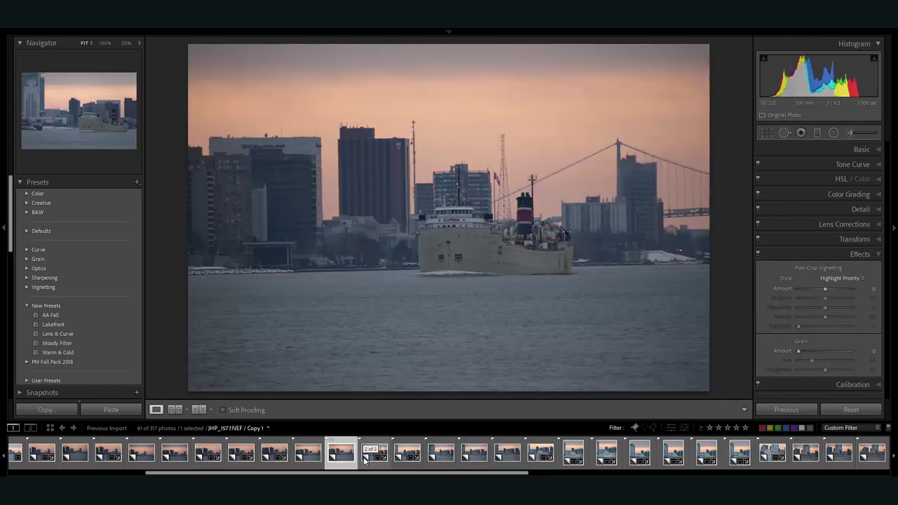